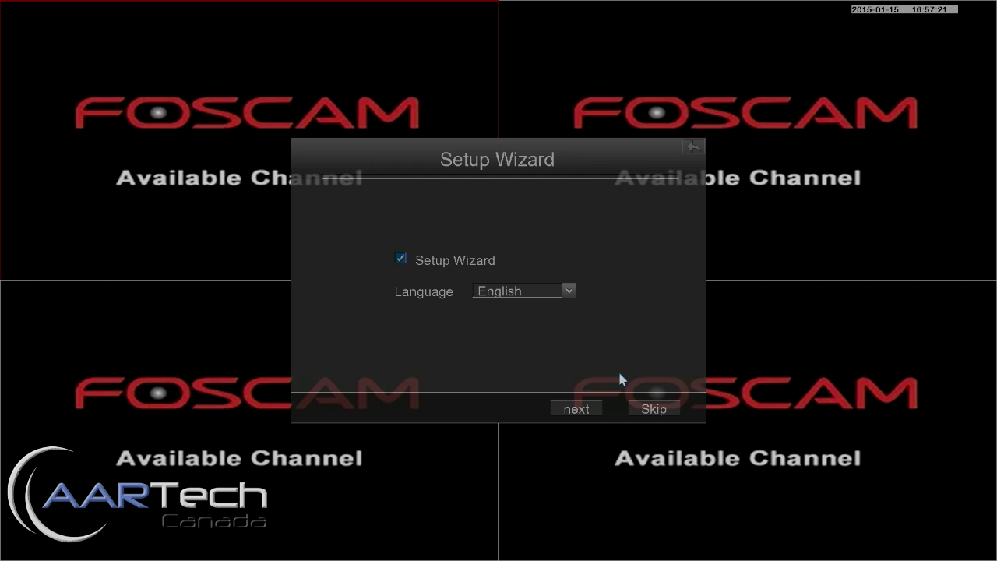
Keep English as the setup wizard language and continue to the date and time settings.
click(562, 293)
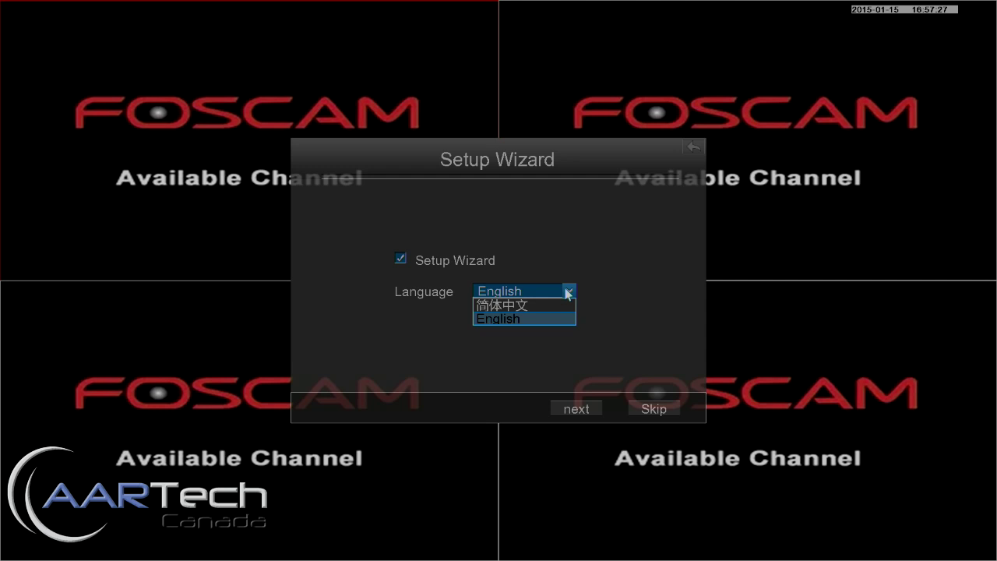
click(568, 292)
click(579, 409)
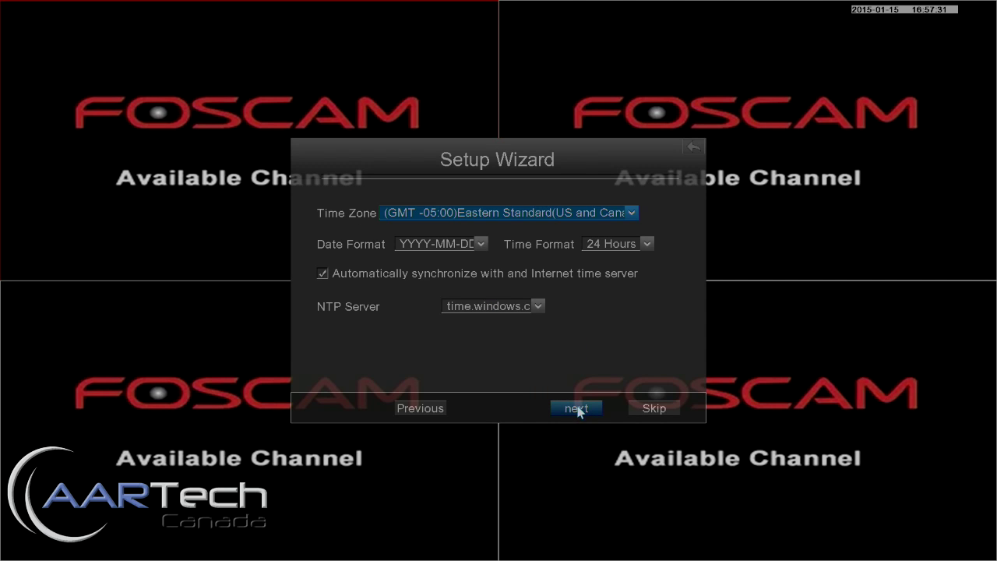
Set the time zone to (GMT -05:00) Eastern Standard (US and Canada), Lima, Bogota.
click(631, 215)
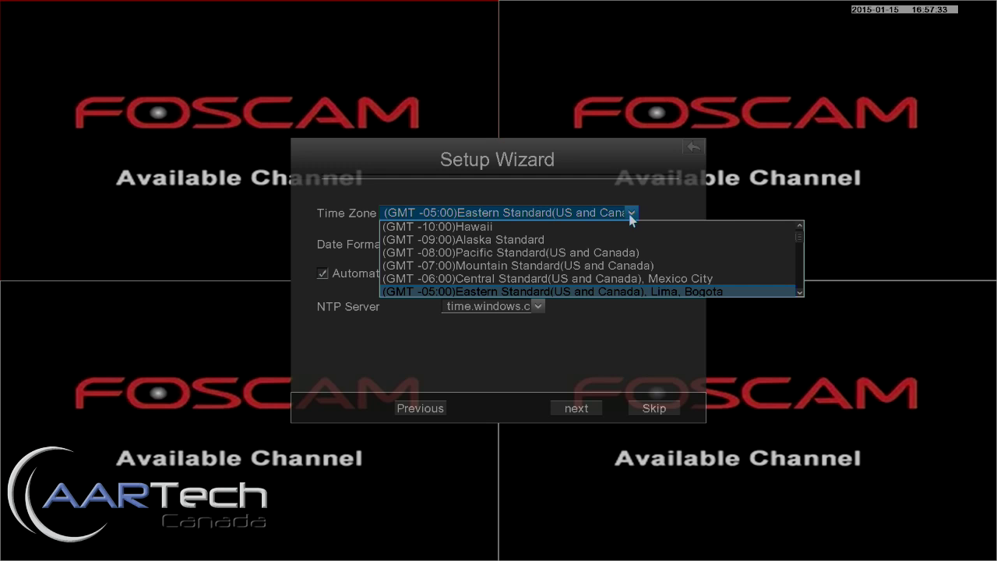
mouse_move(800, 237)
mouse_down()
mouse_move(802, 276)
mouse_move(798, 245)
mouse_up()
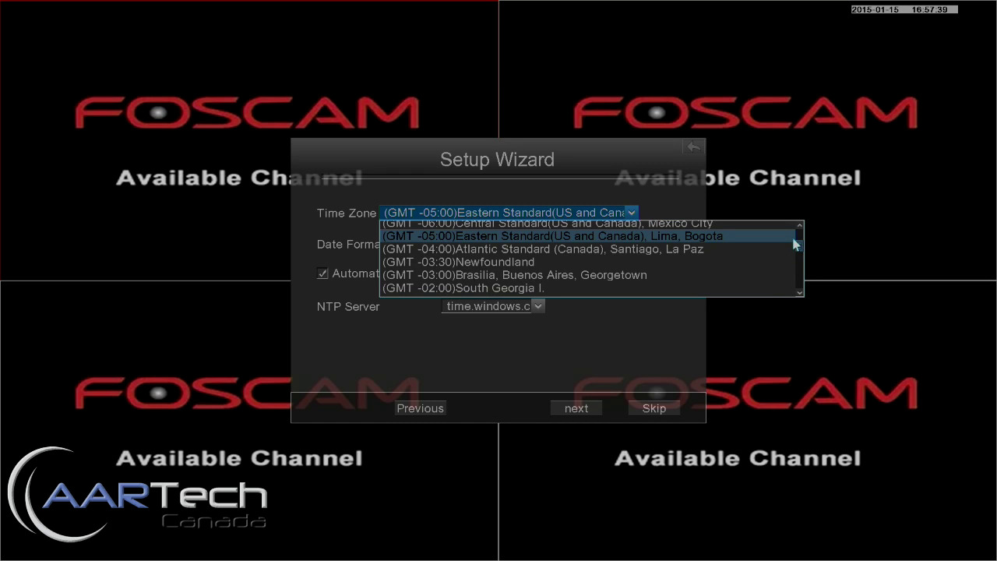
click(733, 238)
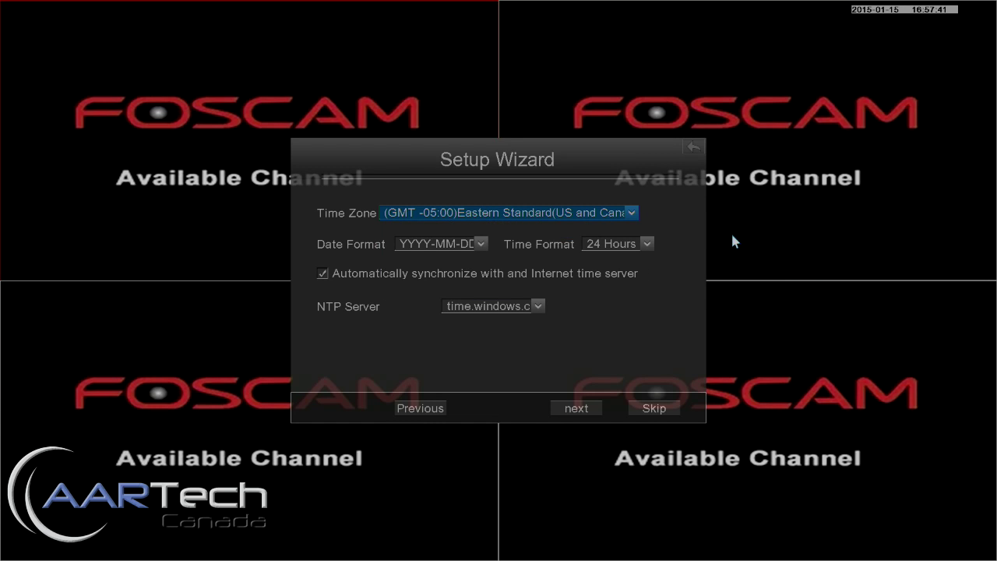
Review the date format and time format choices, keeping YYYY-MM-DD and 24 Hours.
click(488, 245)
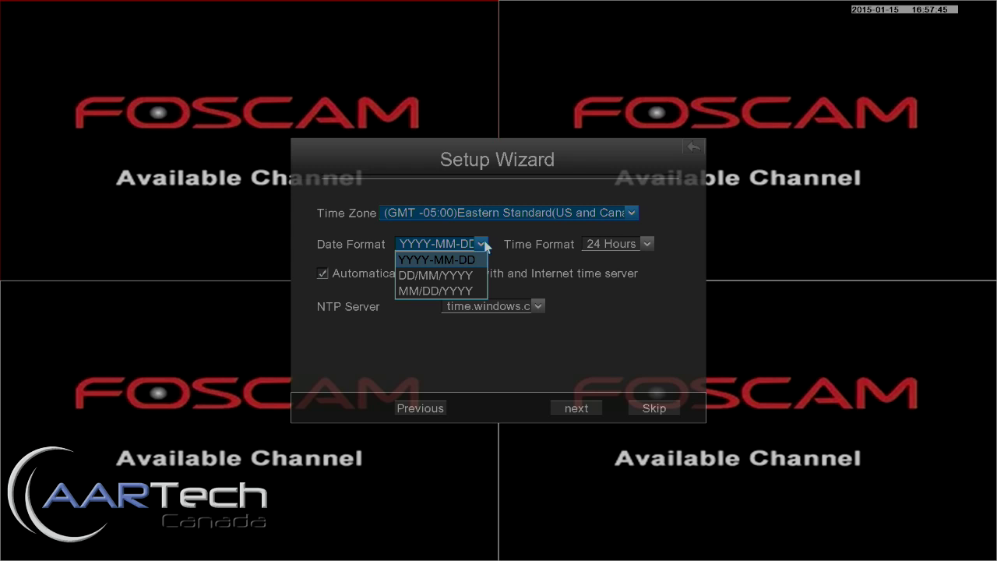
click(487, 246)
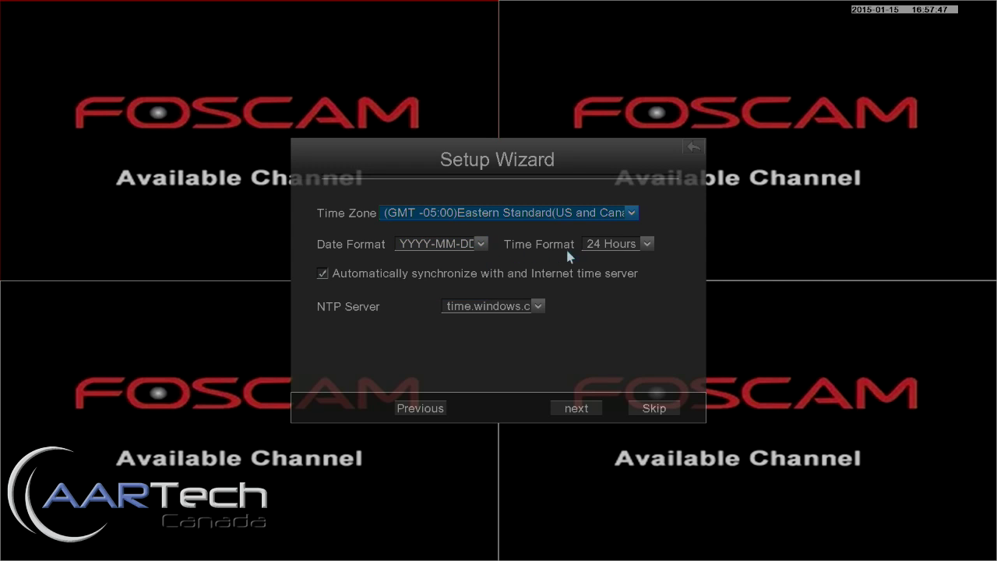
click(647, 245)
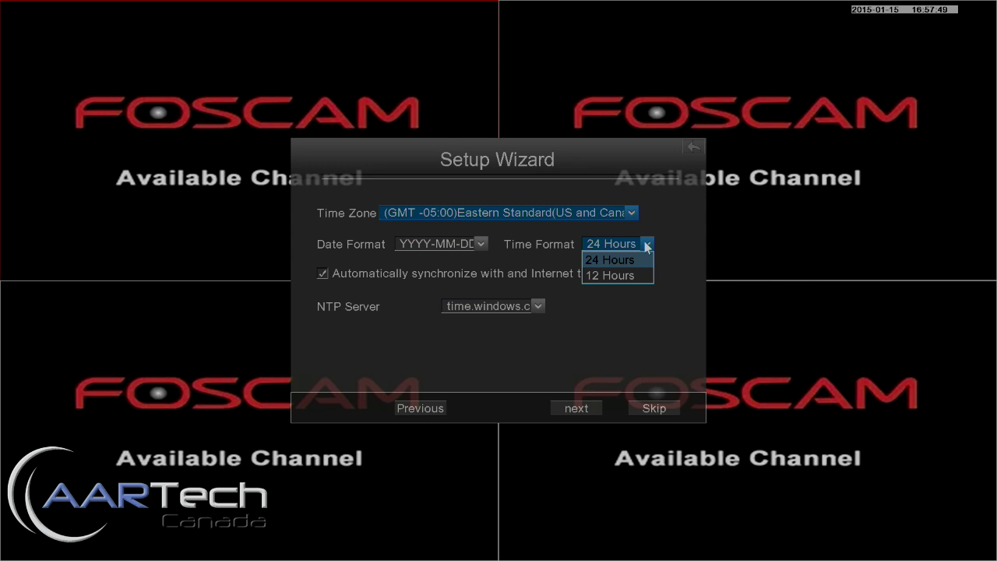
click(647, 244)
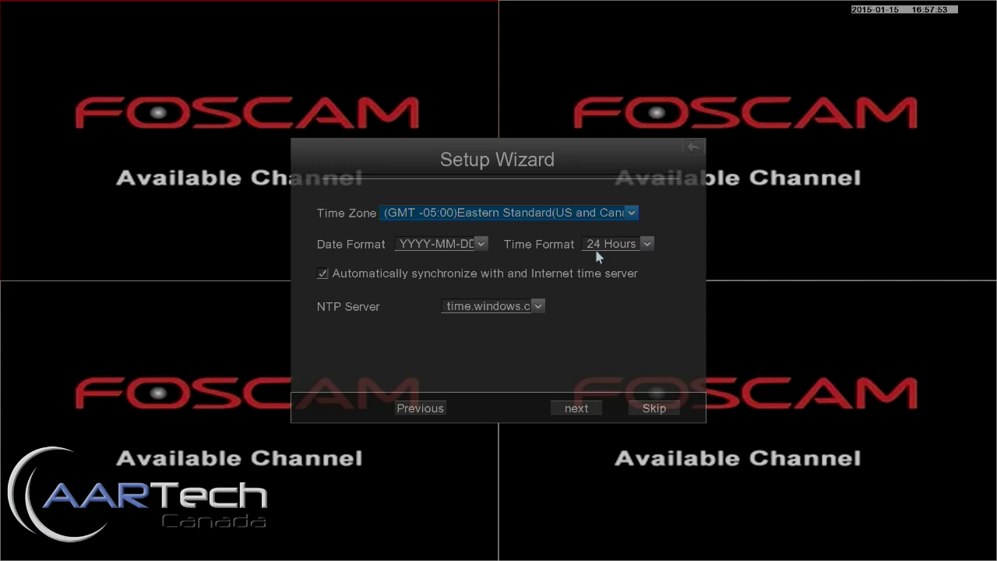
Review the manual date and time option and the NTP server choices, keeping automatic synchronization with time.windows.com.
click(322, 274)
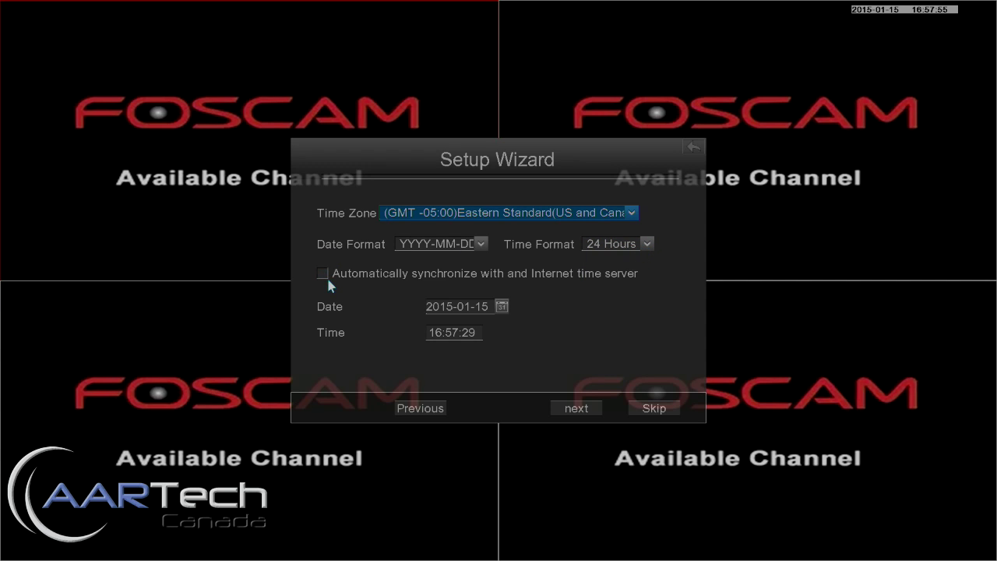
click(324, 276)
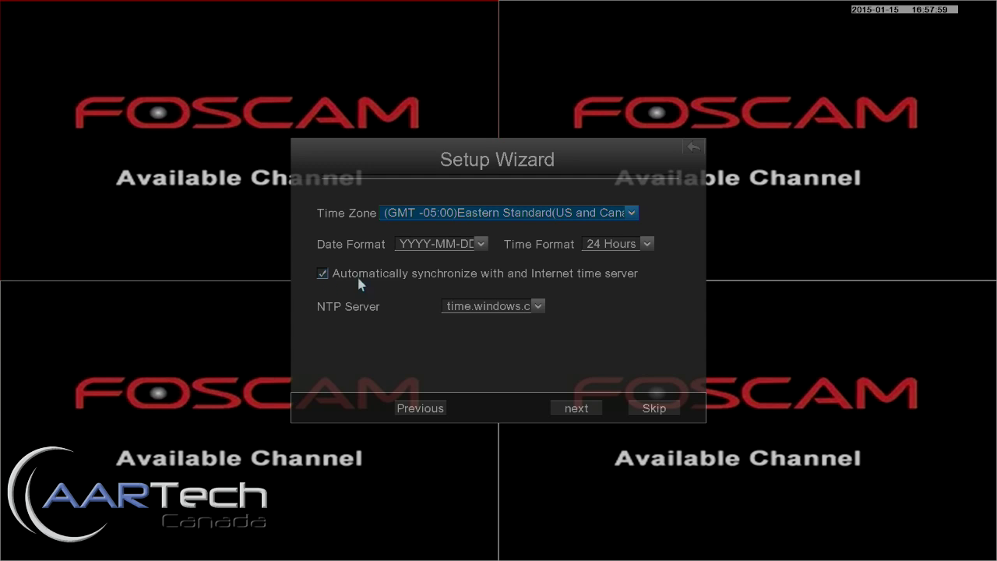
click(538, 307)
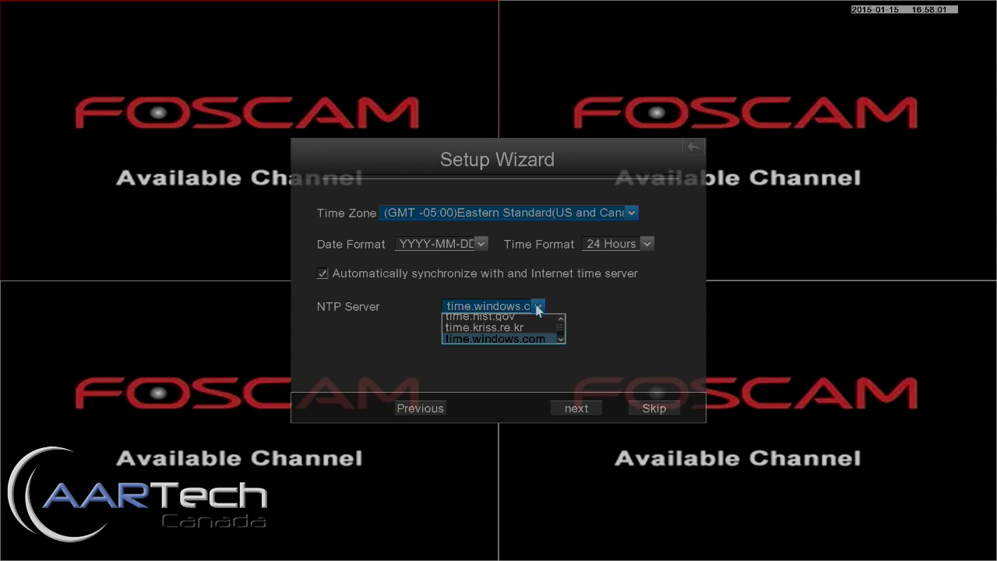
scroll(563, 322, up, 1)
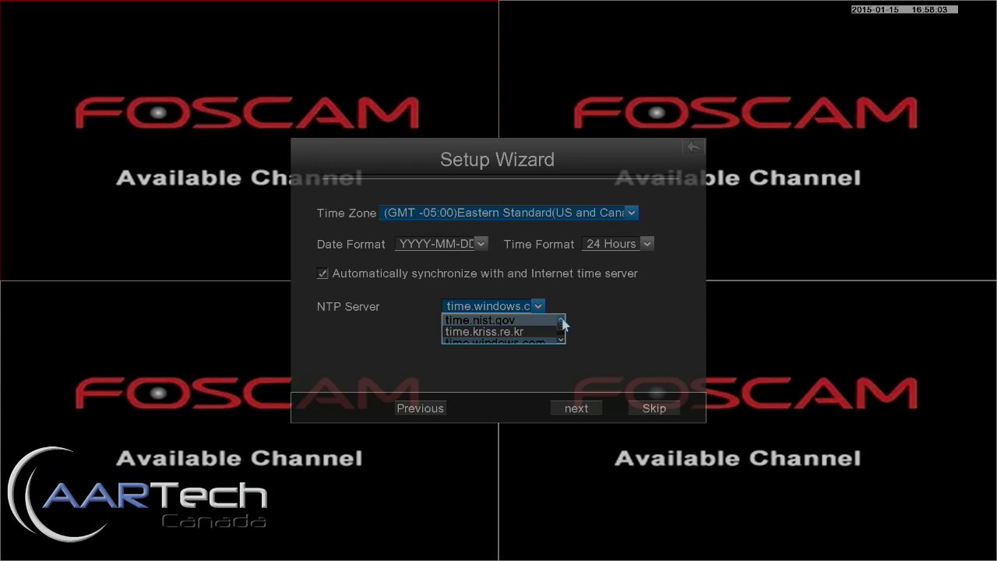
scroll(561, 340, down, 2)
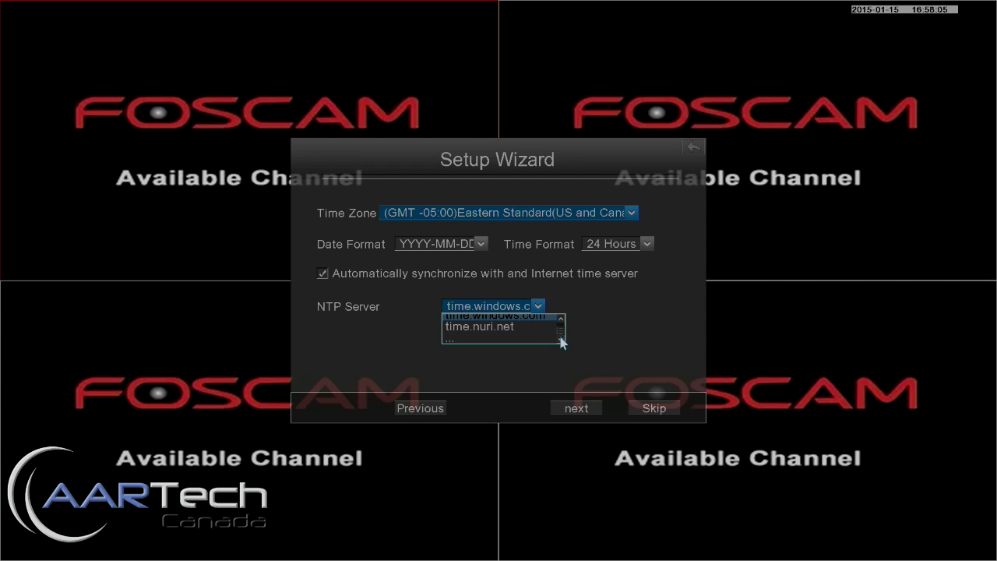
scroll(561, 326, up, 1)
click(600, 318)
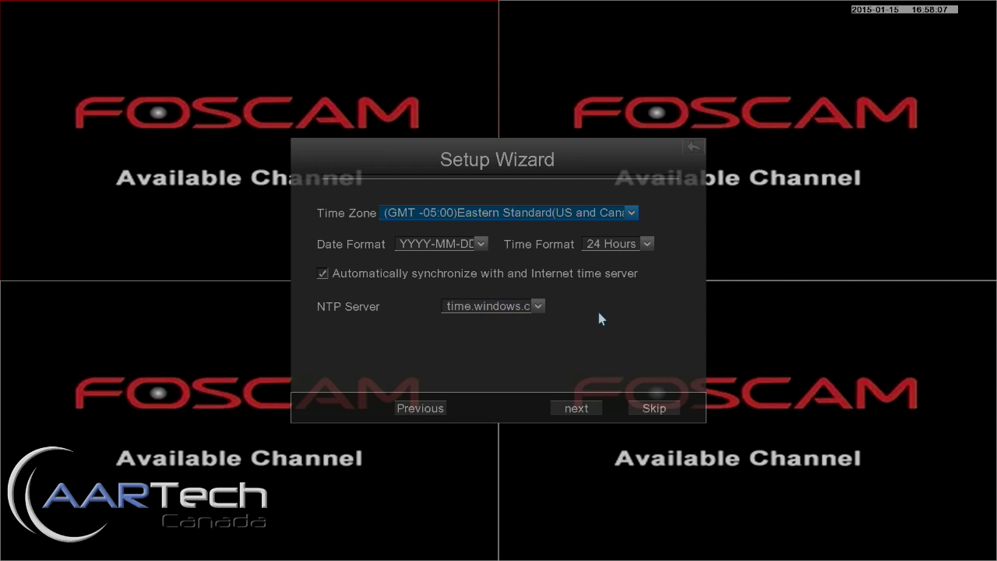
Advance to the disk list, select SATA disk 1, and continue to the IP camera setup without formatting.
click(576, 409)
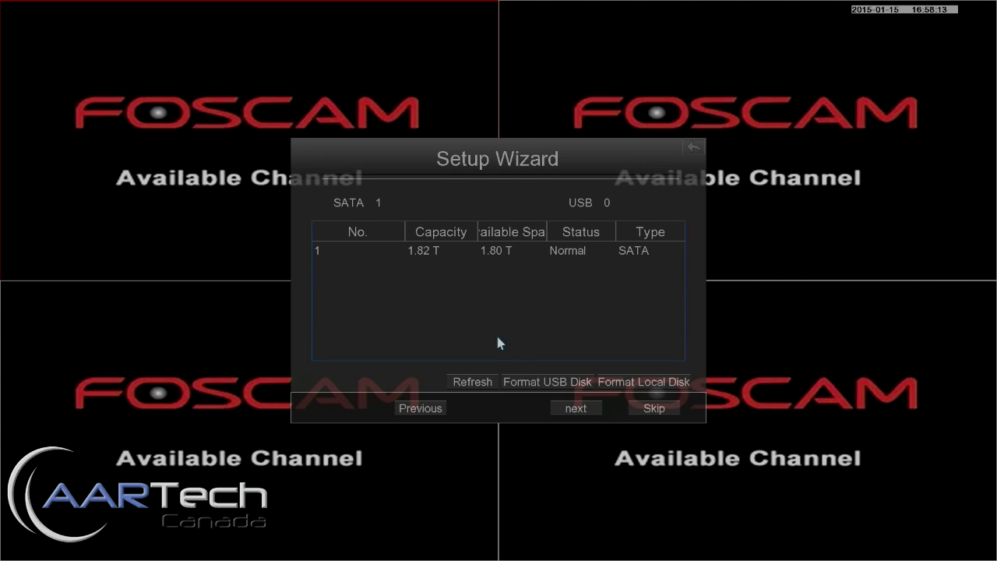
click(390, 251)
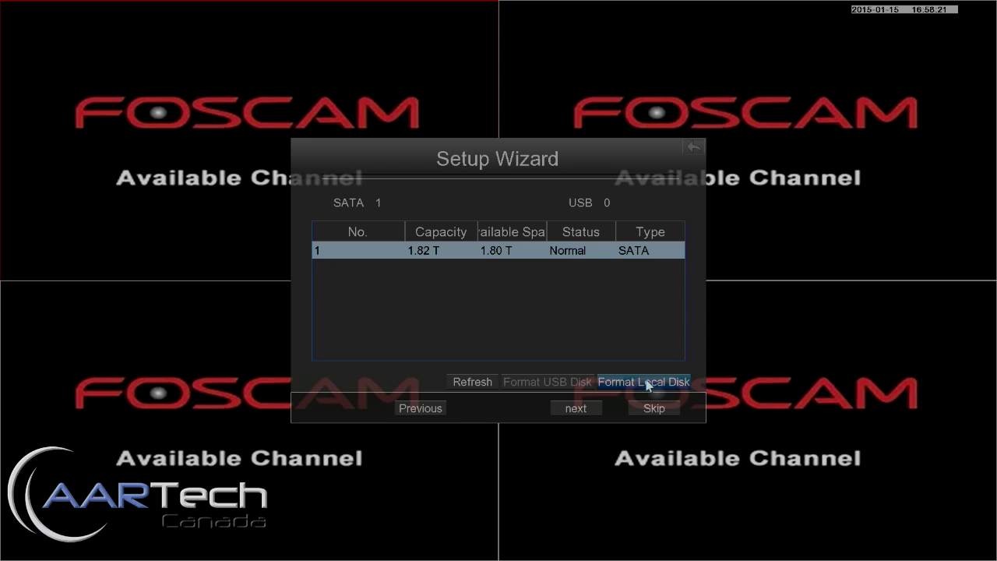
click(596, 412)
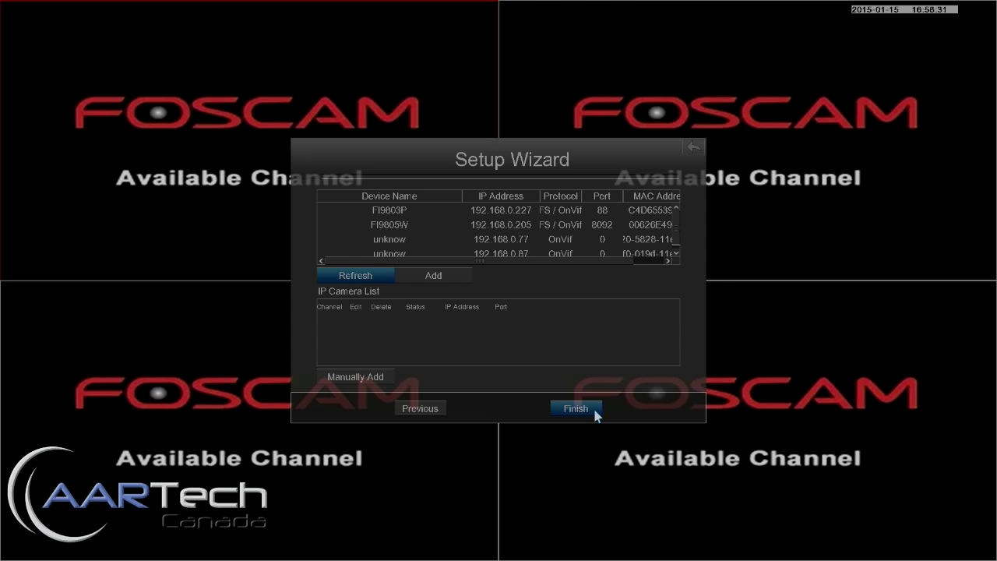
Start adding the discovered FI9803P camera and keep it assigned to channel 1.
click(399, 212)
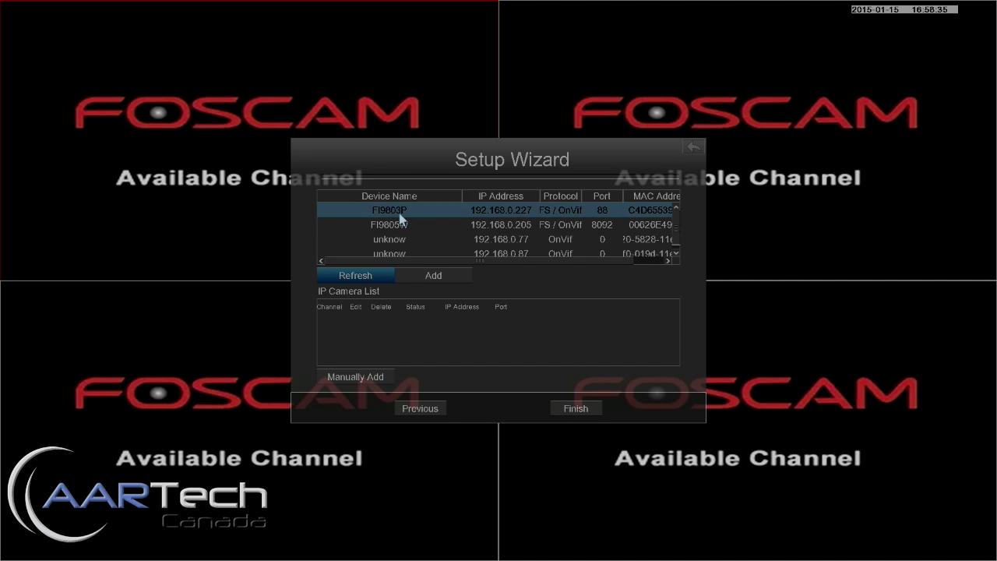
click(419, 276)
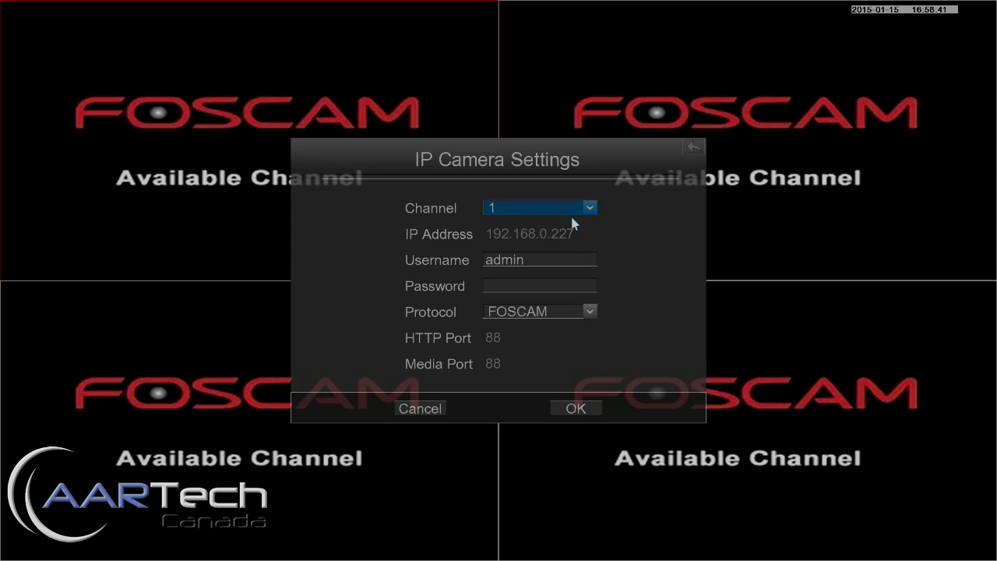
click(591, 208)
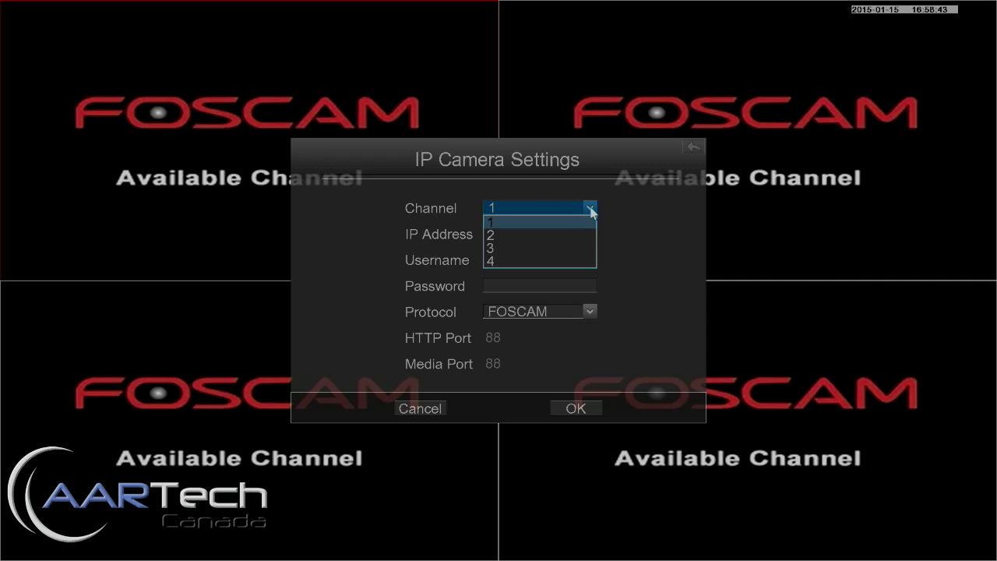
click(591, 210)
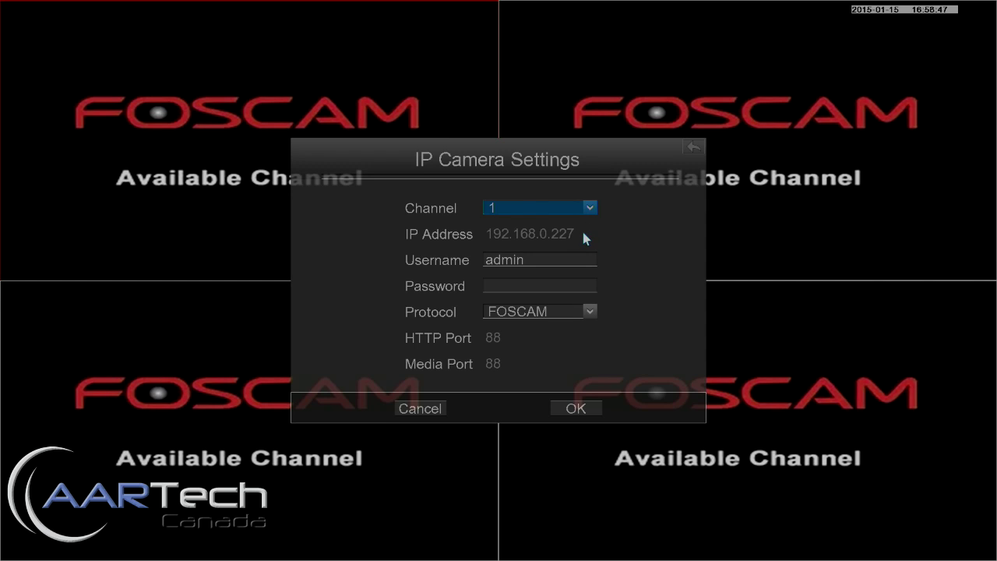
Enter the camera password for the admin account of the channel 1 camera.
click(562, 287)
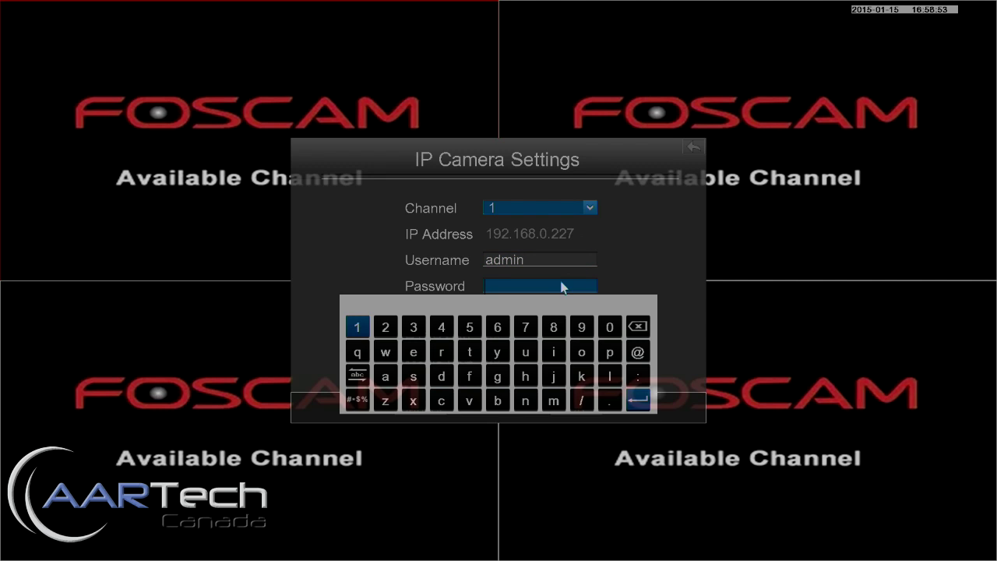
click(394, 377)
click(392, 378)
click(444, 355)
click(470, 353)
click(413, 353)
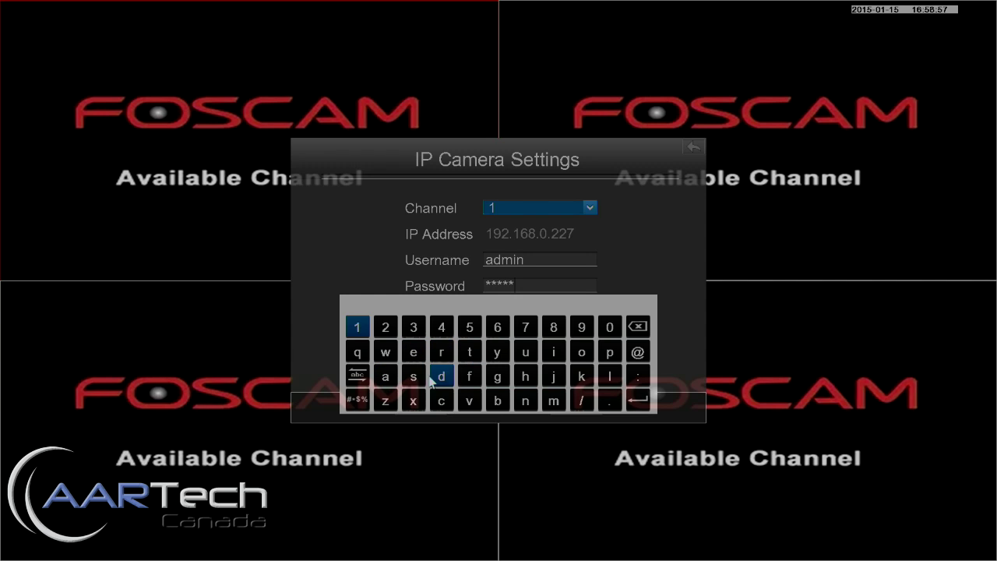
click(442, 400)
click(524, 379)
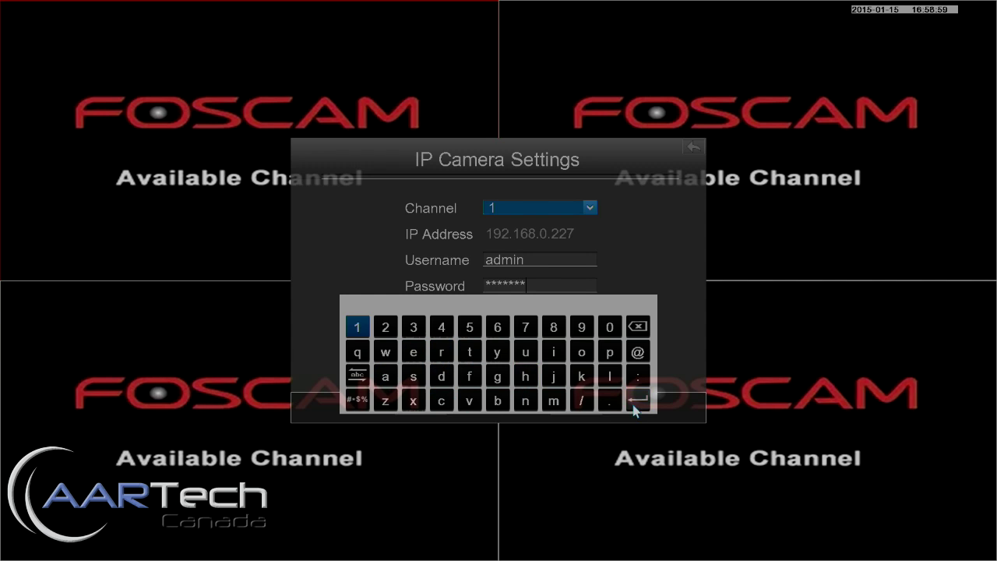
click(635, 402)
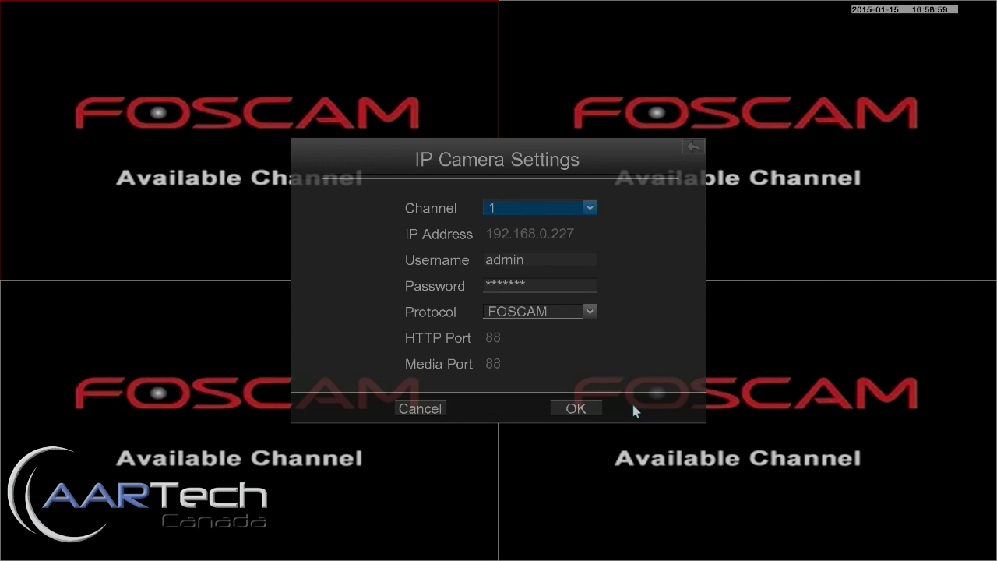
Keep the FOSCAM protocol for the channel 1 camera and confirm its settings to add it to the camera list.
click(589, 316)
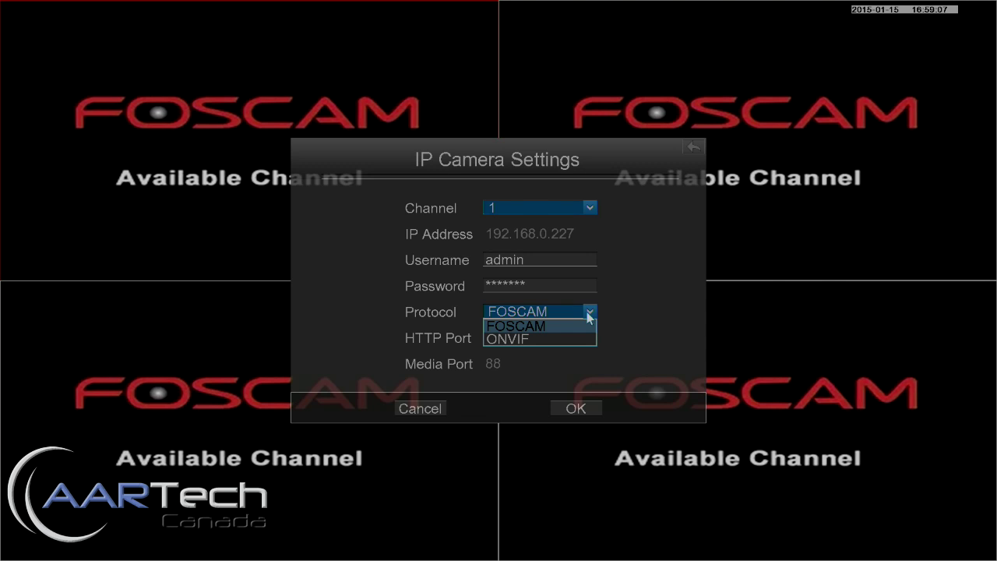
click(589, 325)
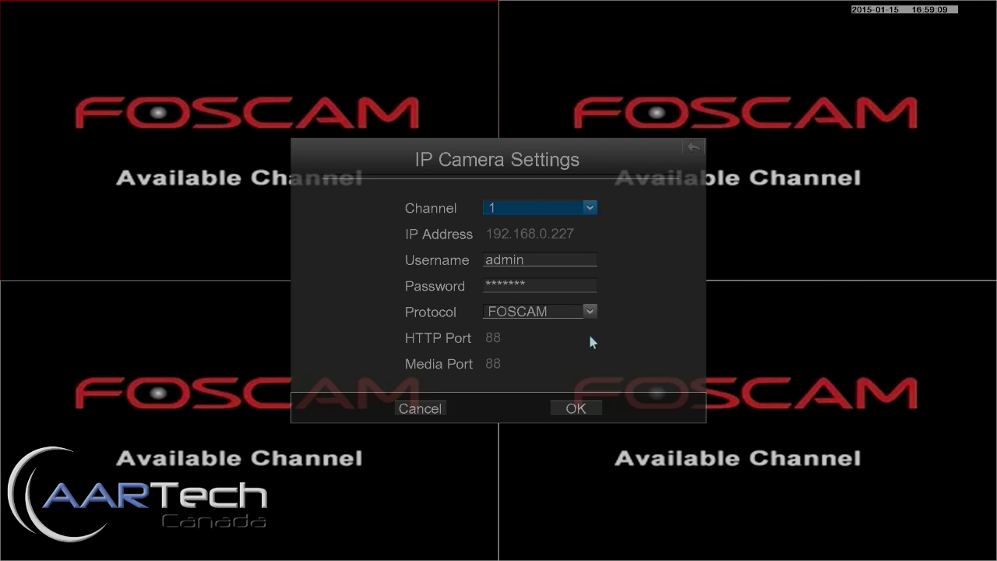
click(591, 409)
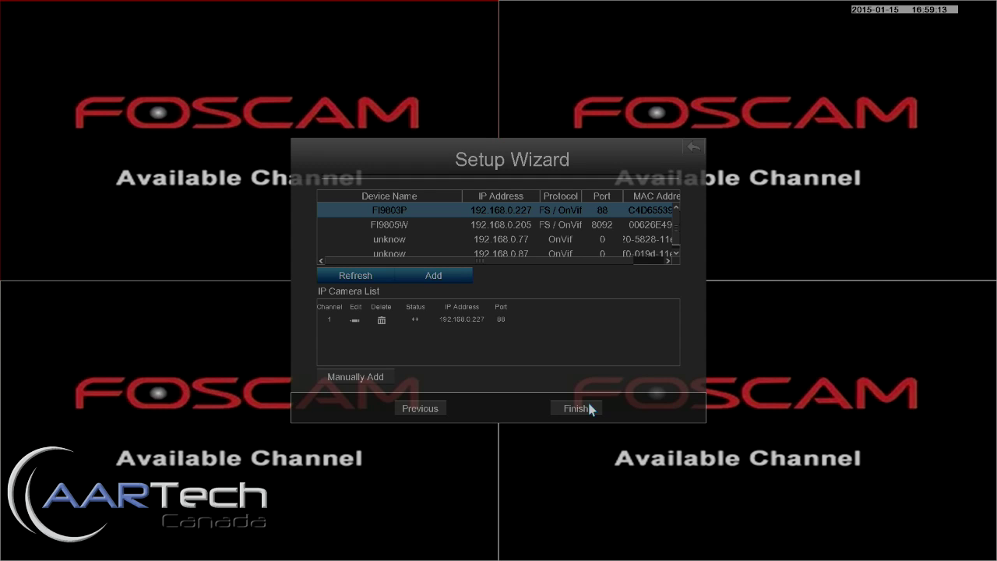
Start adding the discovered FI9805W camera on channel 2 and enter its camera password.
click(419, 228)
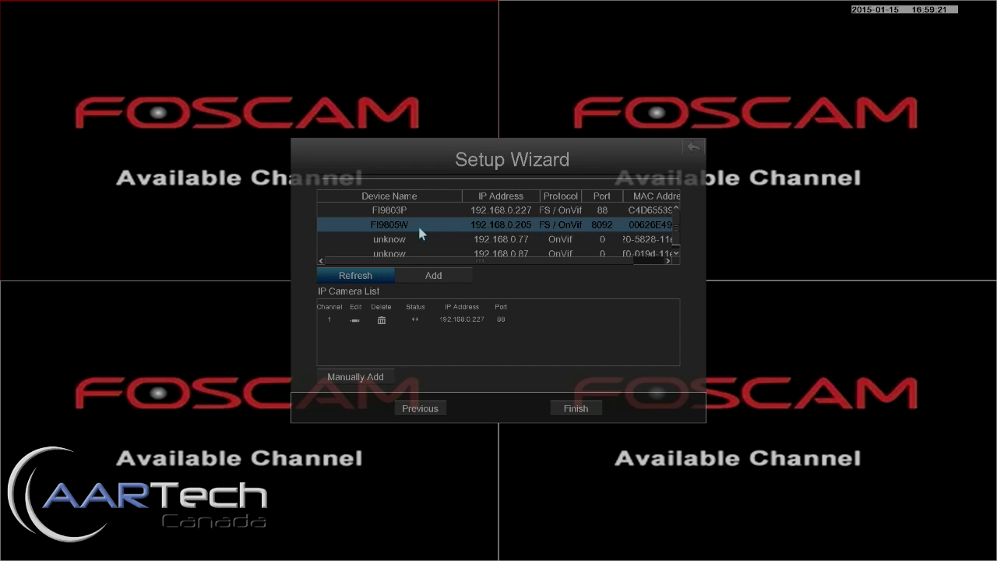
click(436, 277)
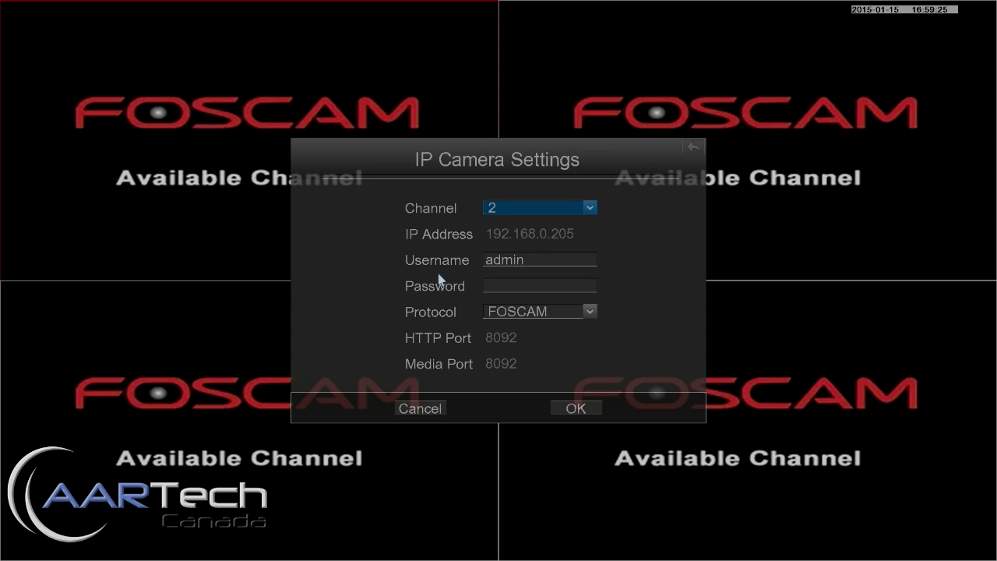
click(584, 290)
click(392, 376)
click(443, 353)
click(444, 352)
click(467, 354)
click(416, 353)
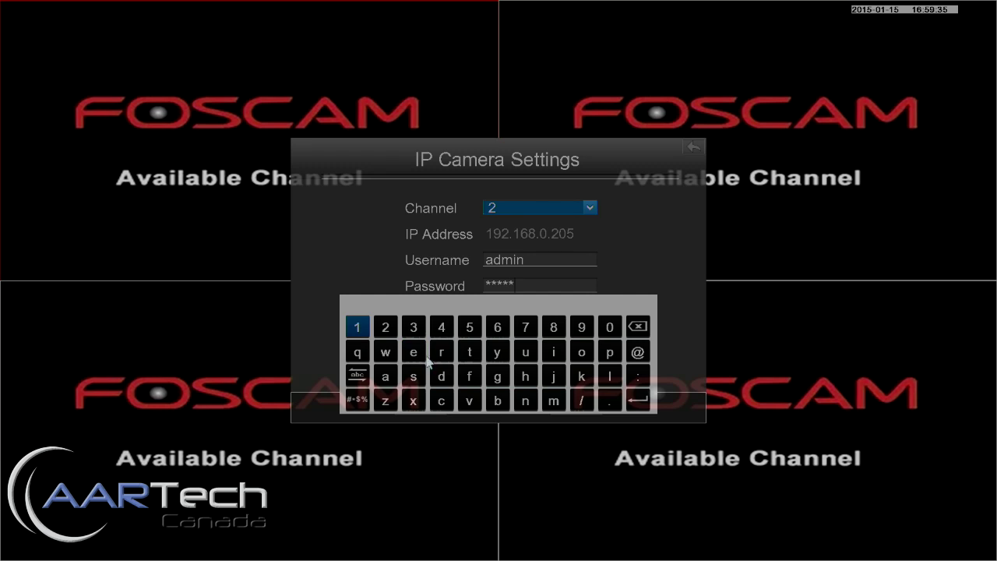
click(442, 399)
click(528, 378)
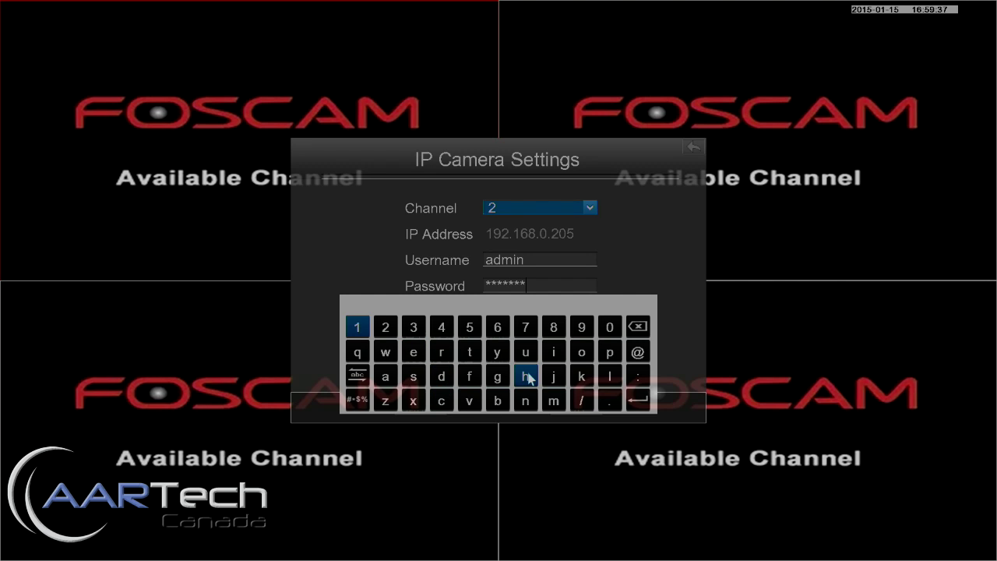
click(638, 401)
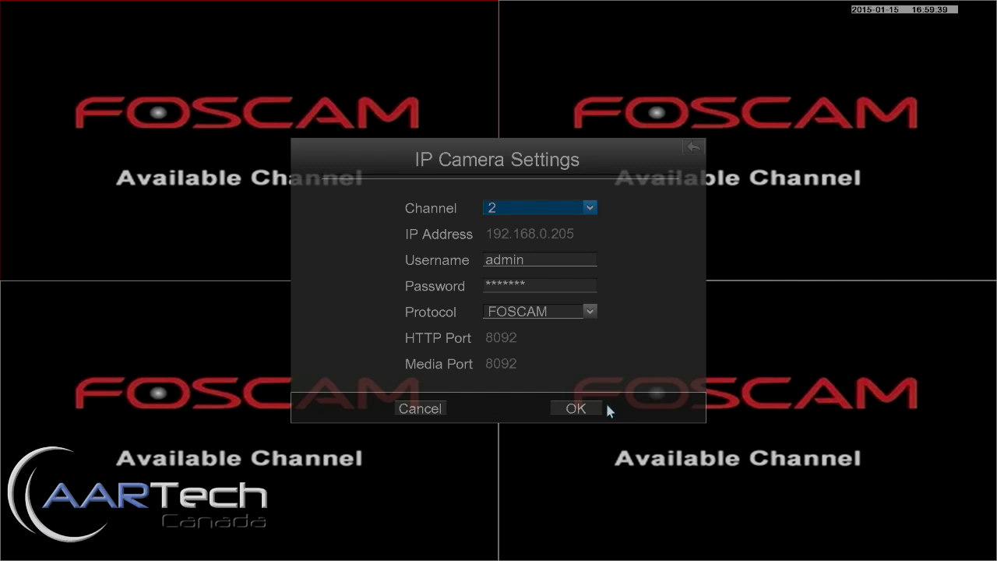
Keep the FOSCAM protocol for the channel 2 camera, add it to the camera list, and finish the setup wizard.
click(586, 314)
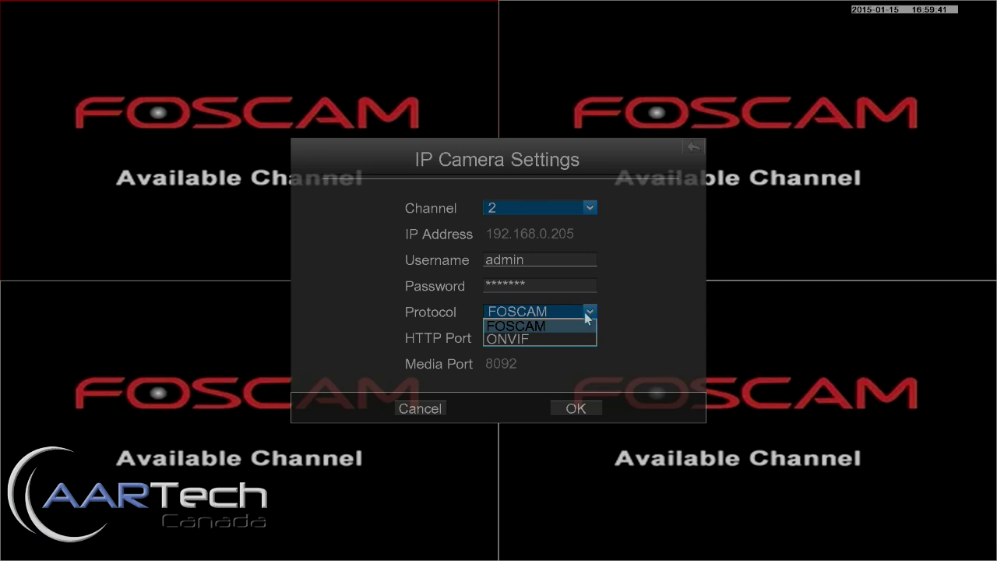
click(588, 320)
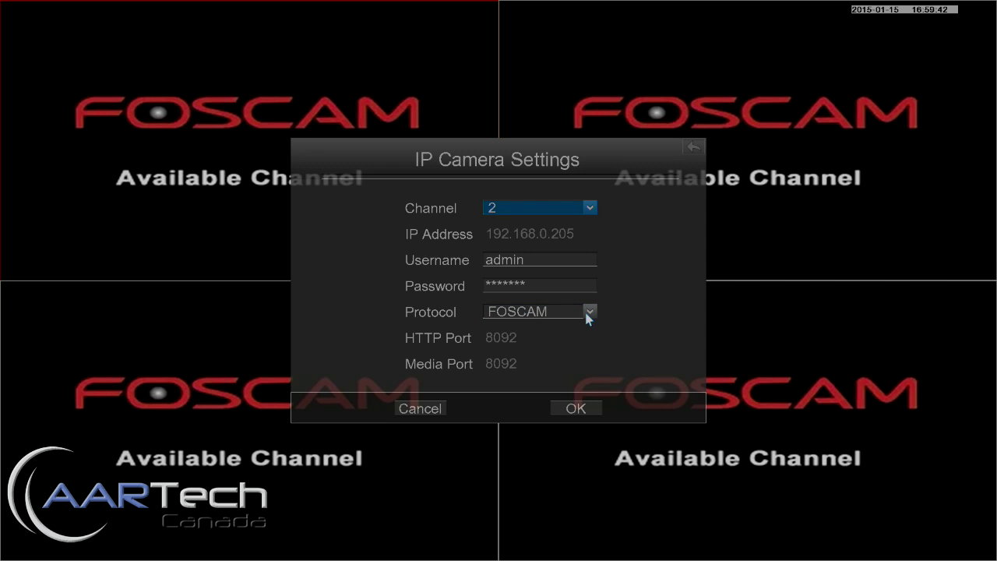
click(584, 410)
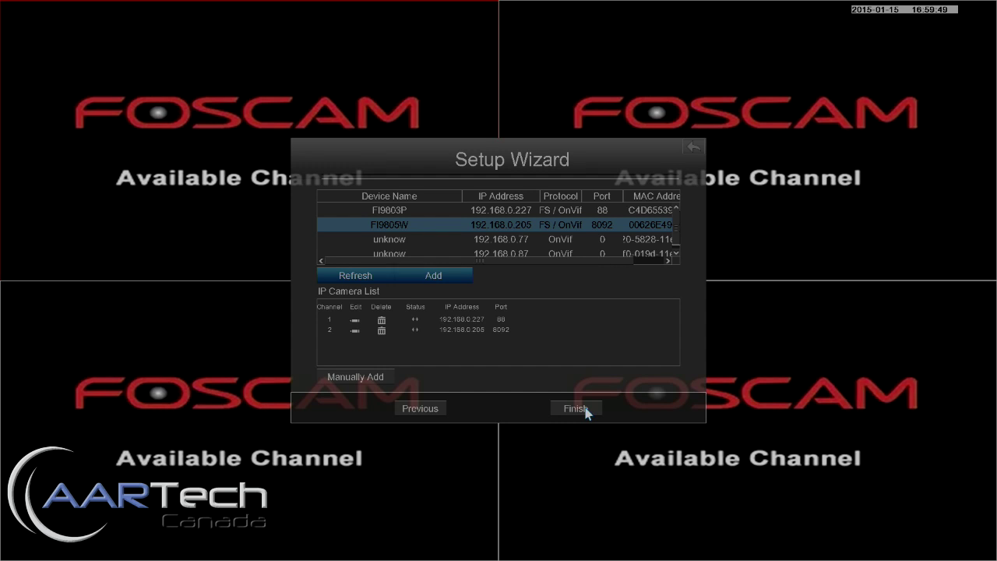
click(584, 408)
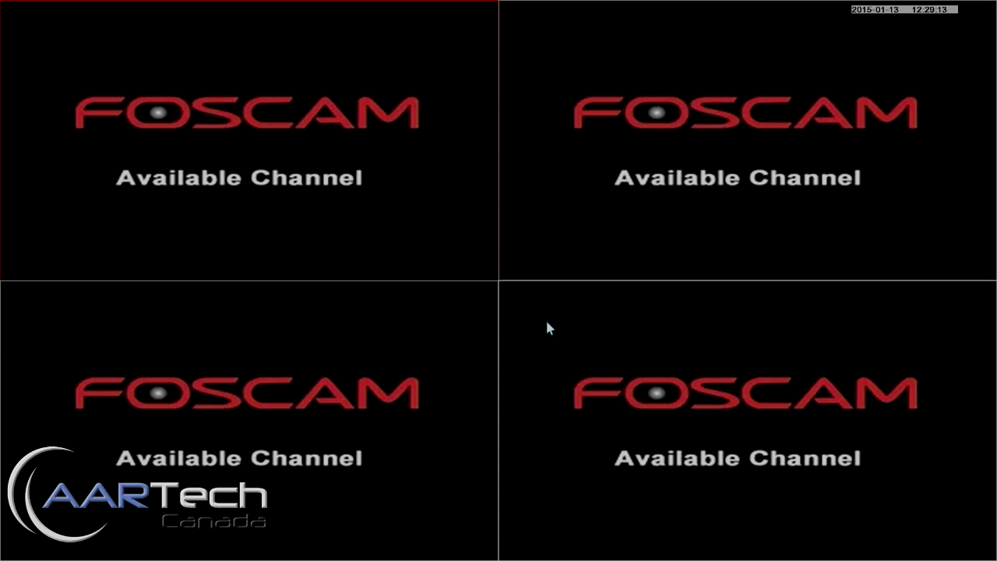
Look through the main menu's IPC Manager, Playback and Backup screens, returning to the main menu after each one.
right_click(547, 341)
click(586, 374)
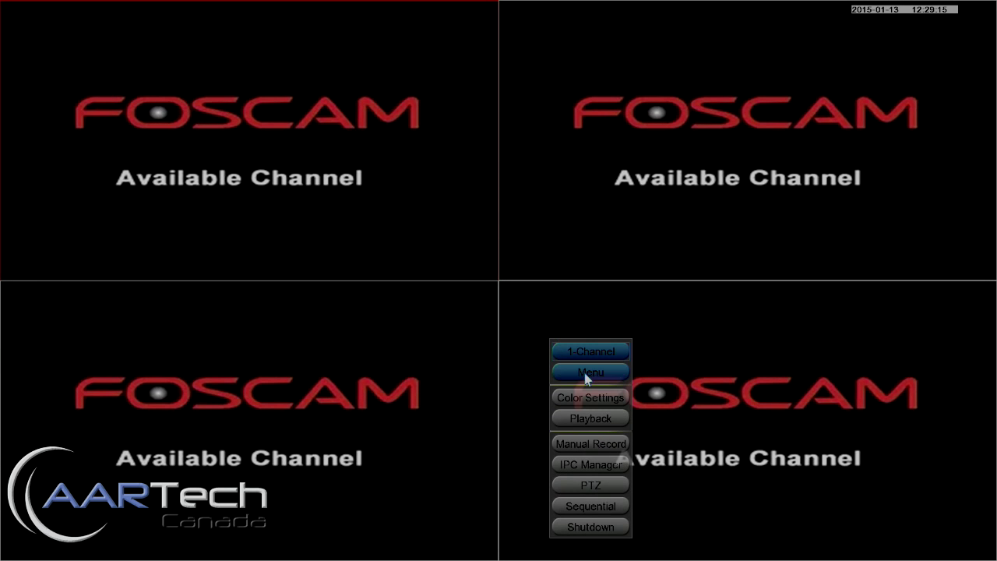
click(360, 251)
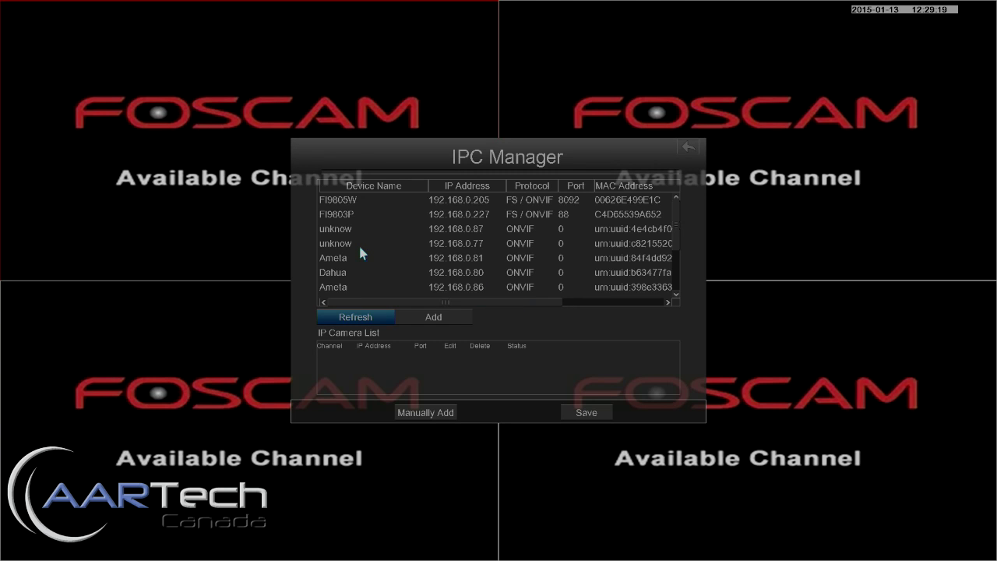
right_click(360, 250)
click(490, 246)
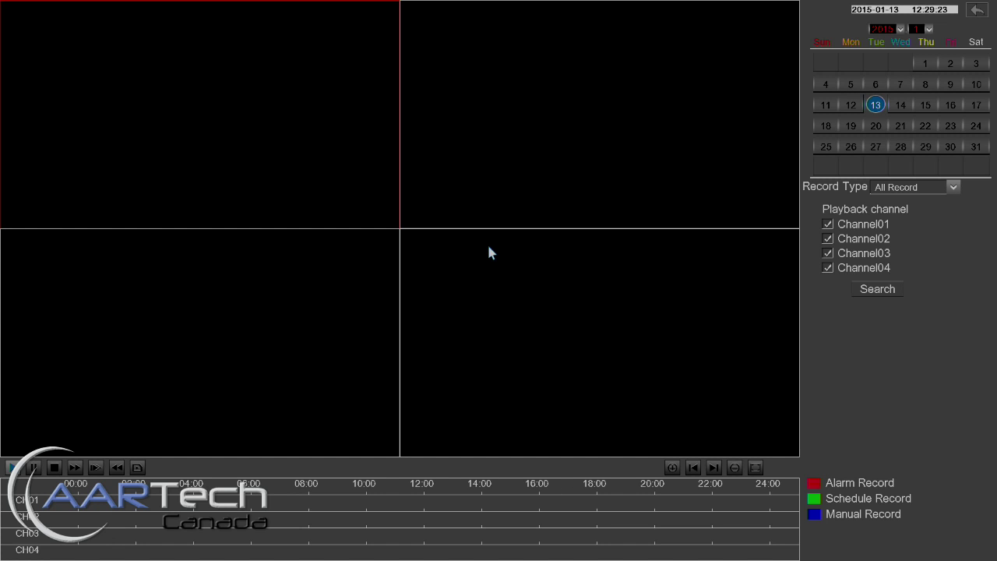
right_click(488, 252)
click(633, 238)
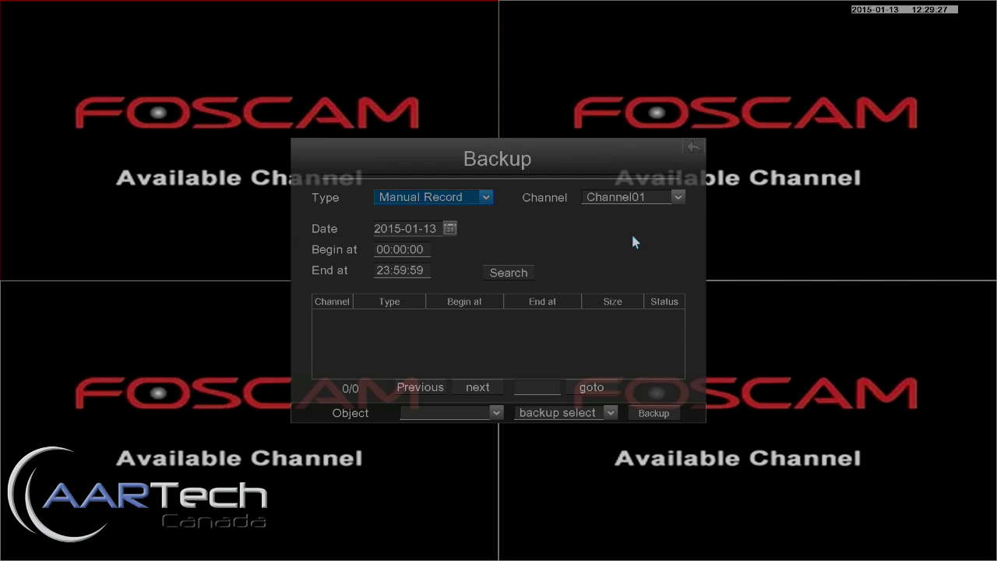
right_click(627, 242)
Look through the About, Settings and System sections of the main menu to see which options each one offers.
click(374, 324)
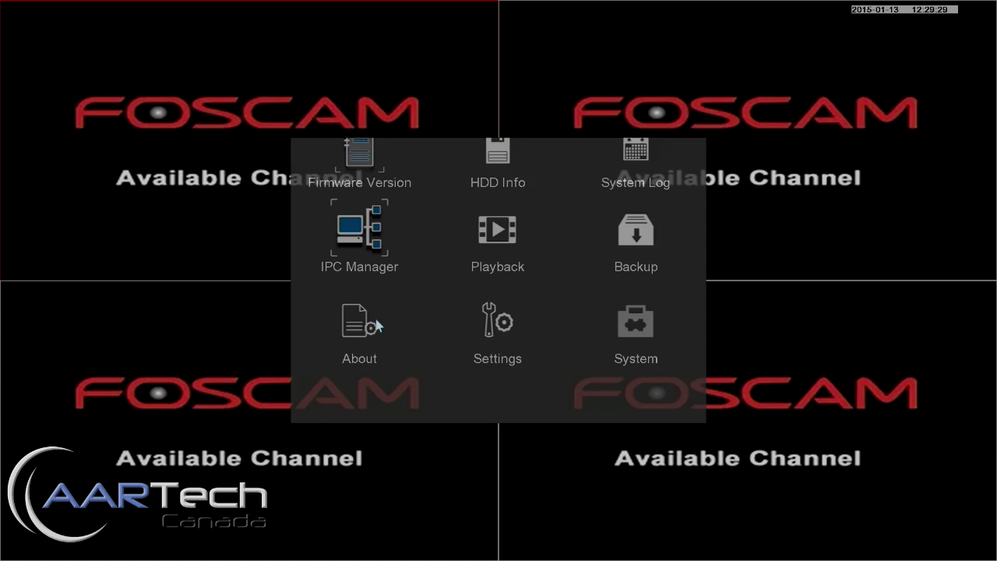
right_click(377, 325)
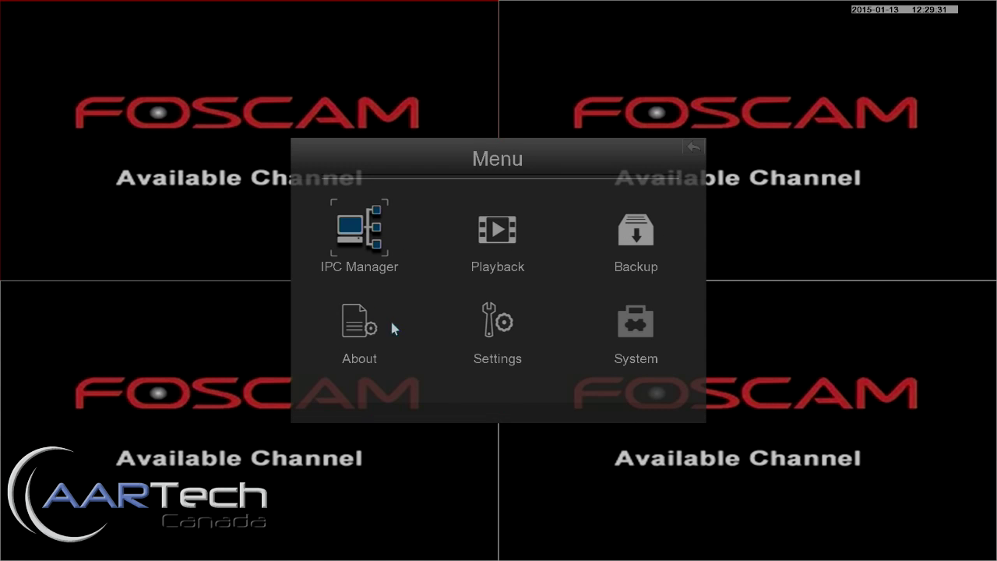
click(495, 326)
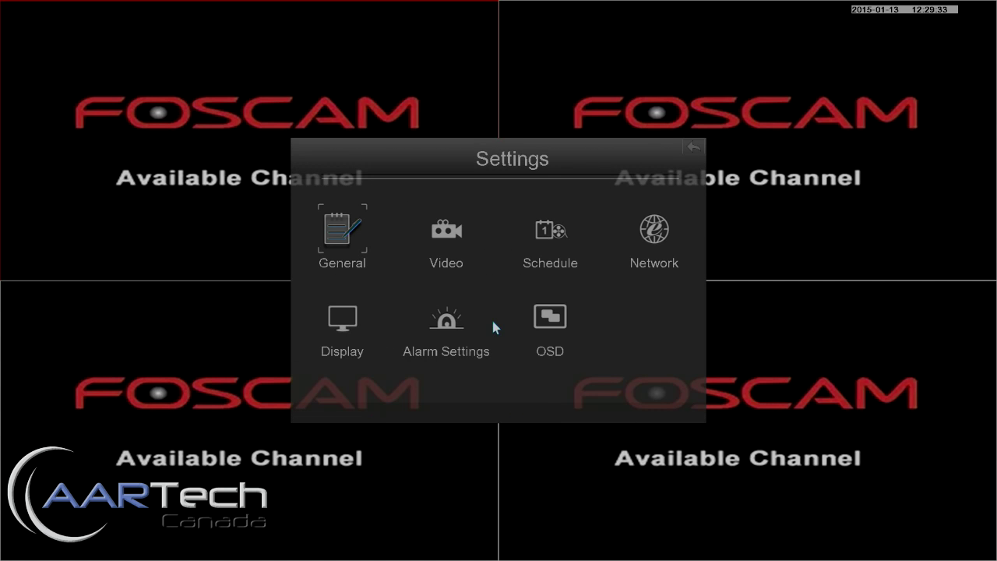
right_click(493, 322)
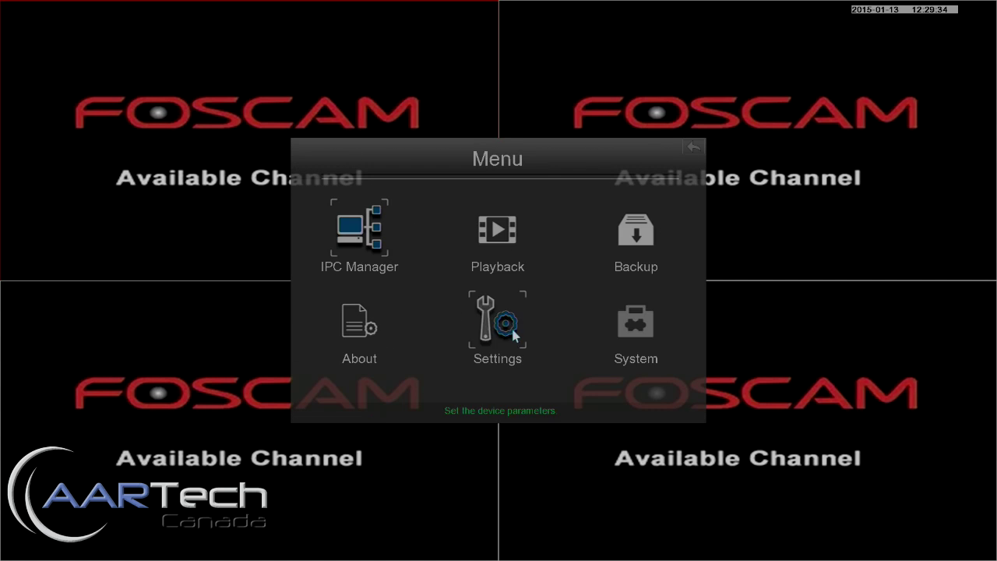
click(652, 337)
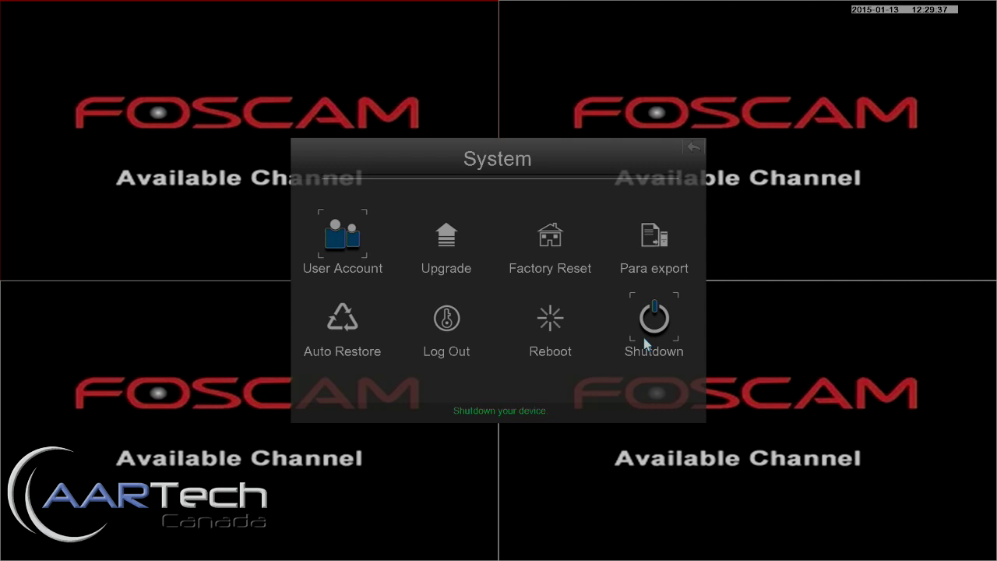
right_click(645, 344)
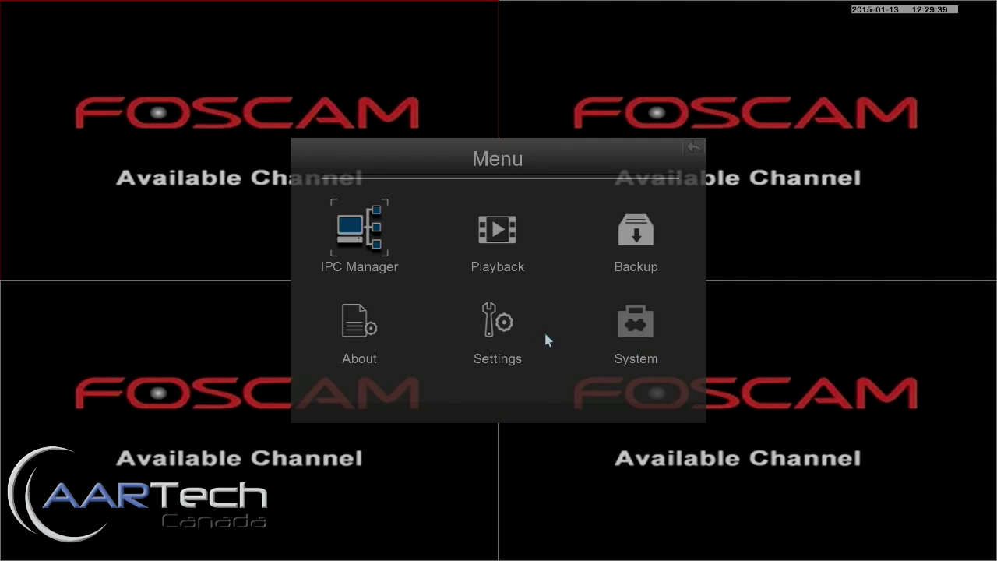
In the general settings, keep the device name Foscam_NVR and the (GMT -05:00) Eastern Standard time zone.
click(503, 333)
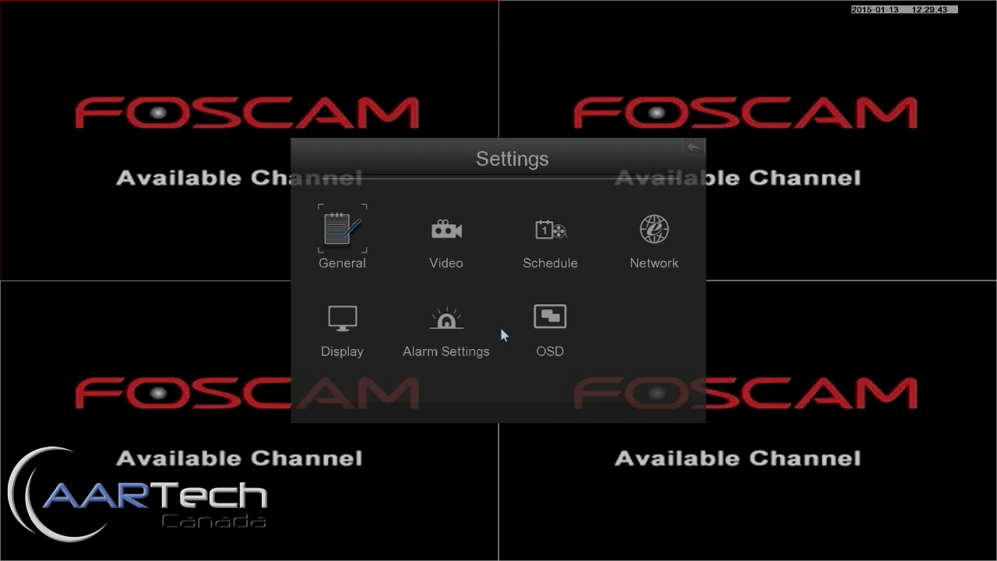
click(340, 238)
click(575, 199)
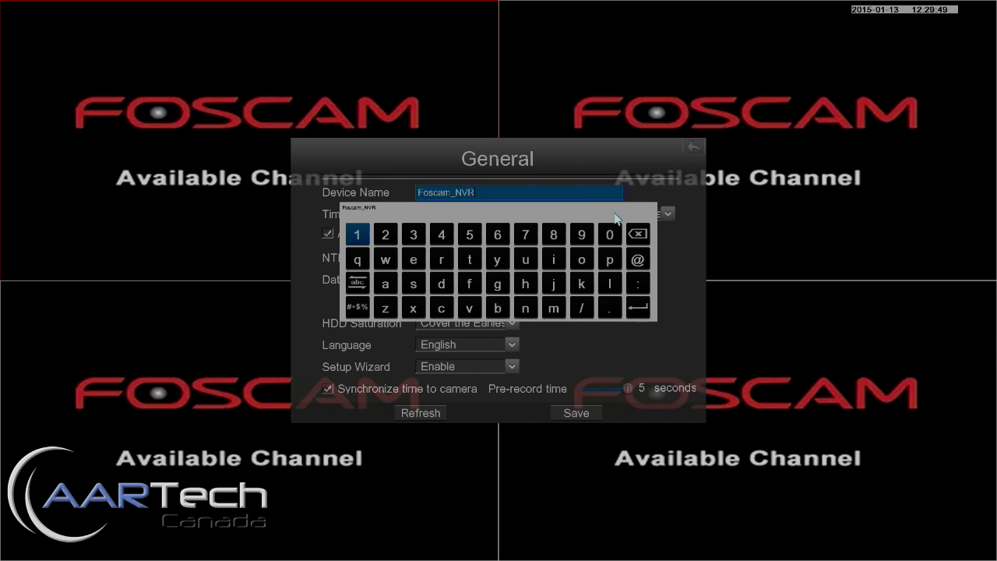
click(639, 307)
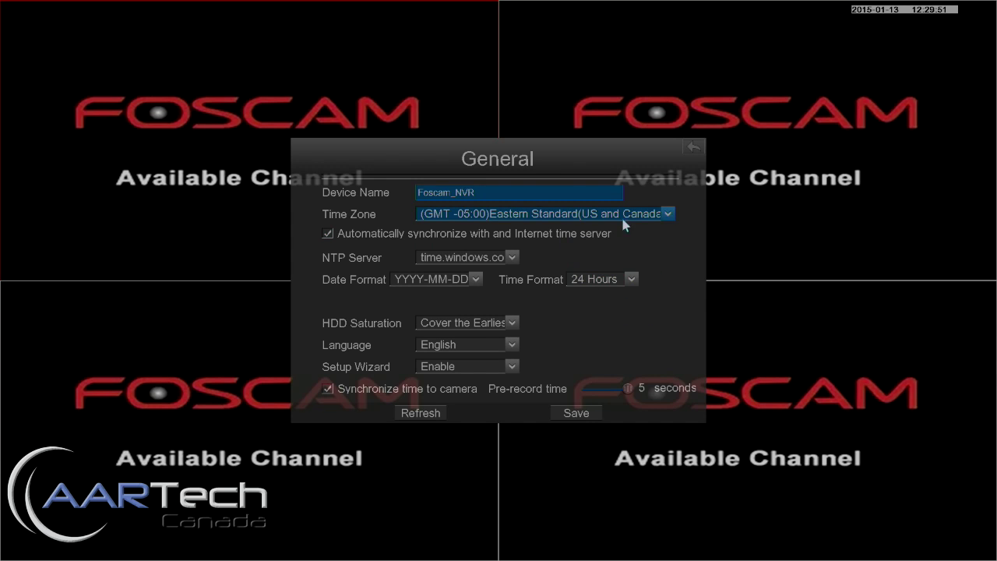
click(667, 215)
click(667, 215)
Keep HDD saturation on covering the earliest recording and the setup wizard on Enable, save the general settings, and return to the main menu.
click(513, 323)
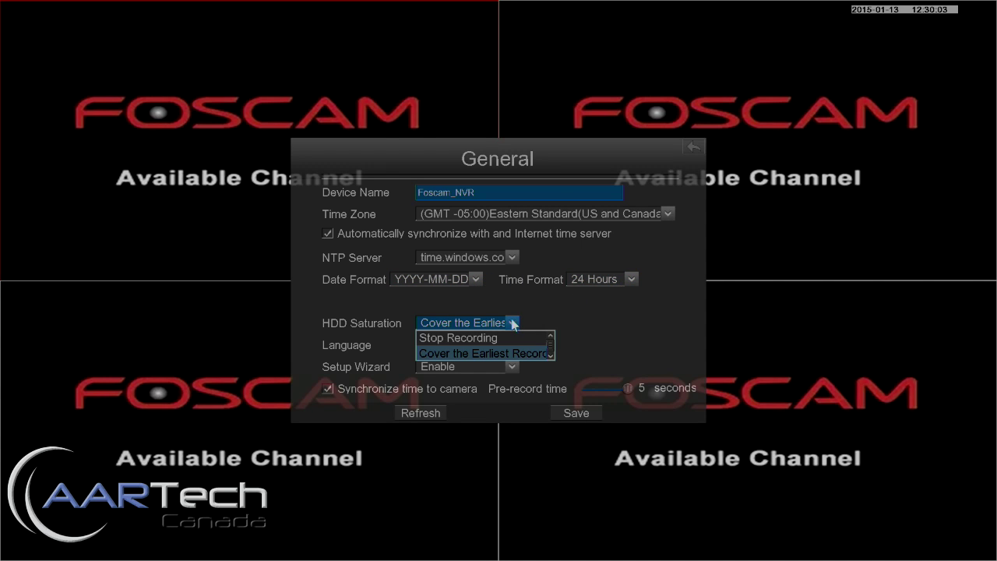
click(512, 323)
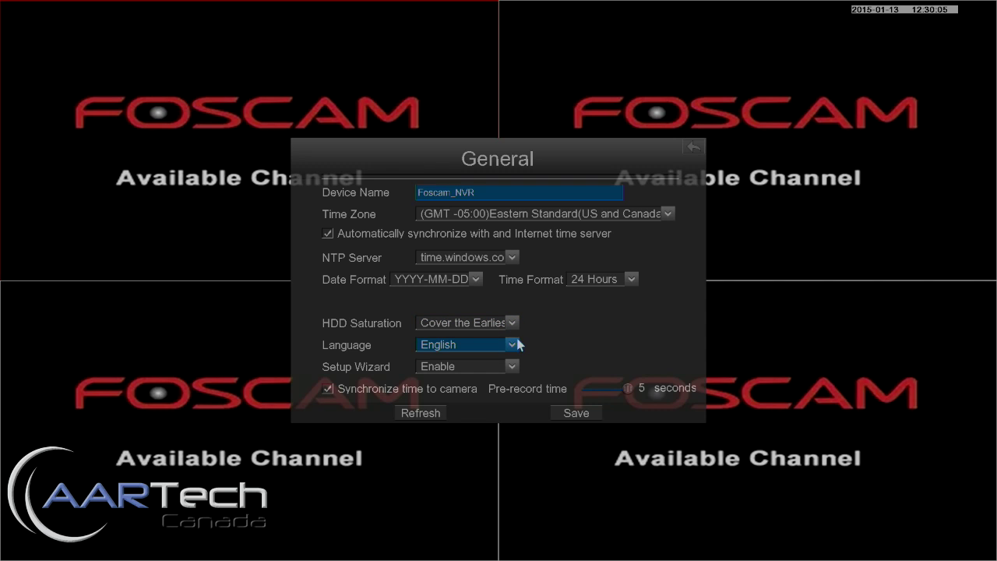
click(514, 367)
click(516, 372)
click(556, 413)
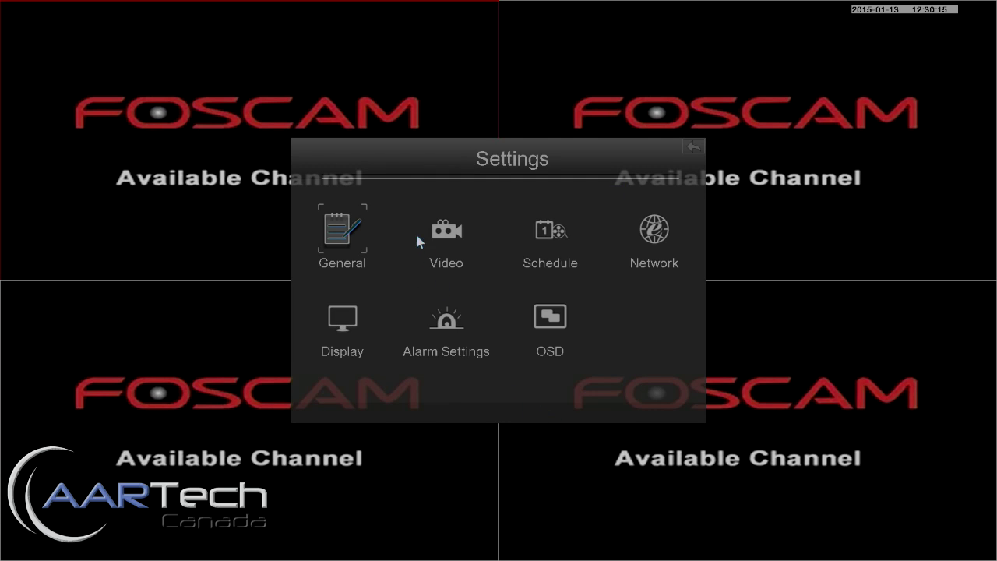
right_click(343, 238)
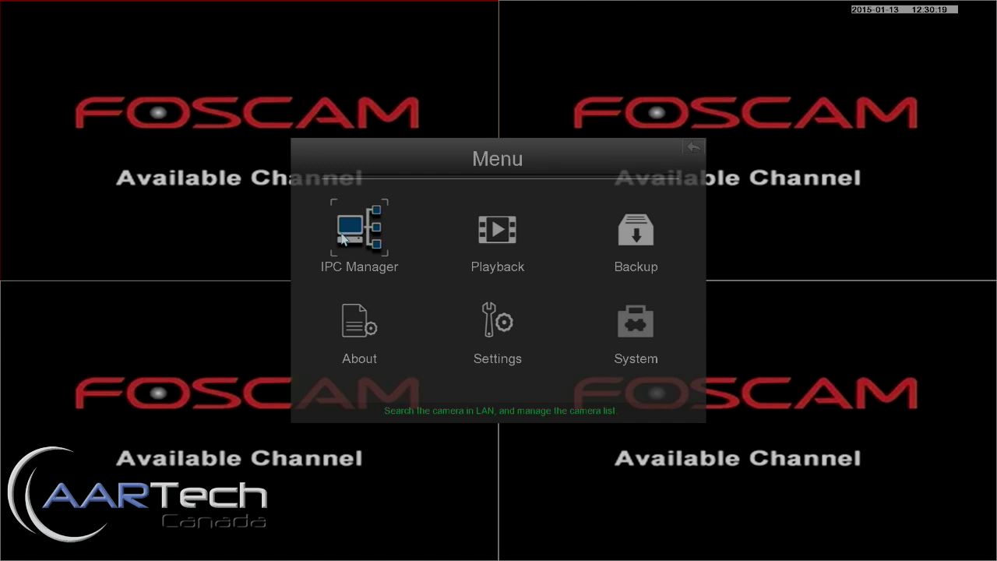
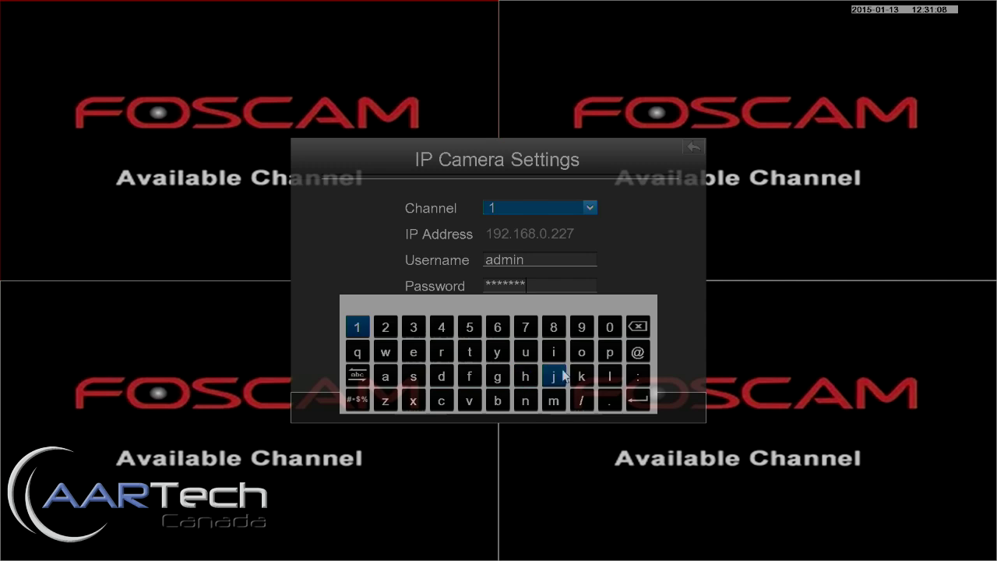
Confirm the password for the FI9803P camera on channel 1, keep its FOSCAM protocol, and save it in the IP camera list.
click(638, 399)
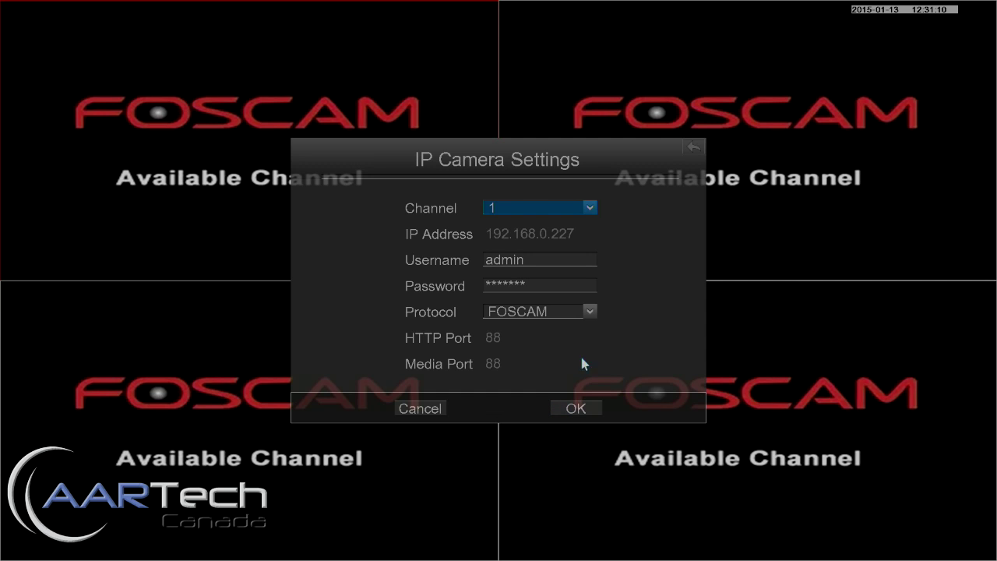
click(595, 313)
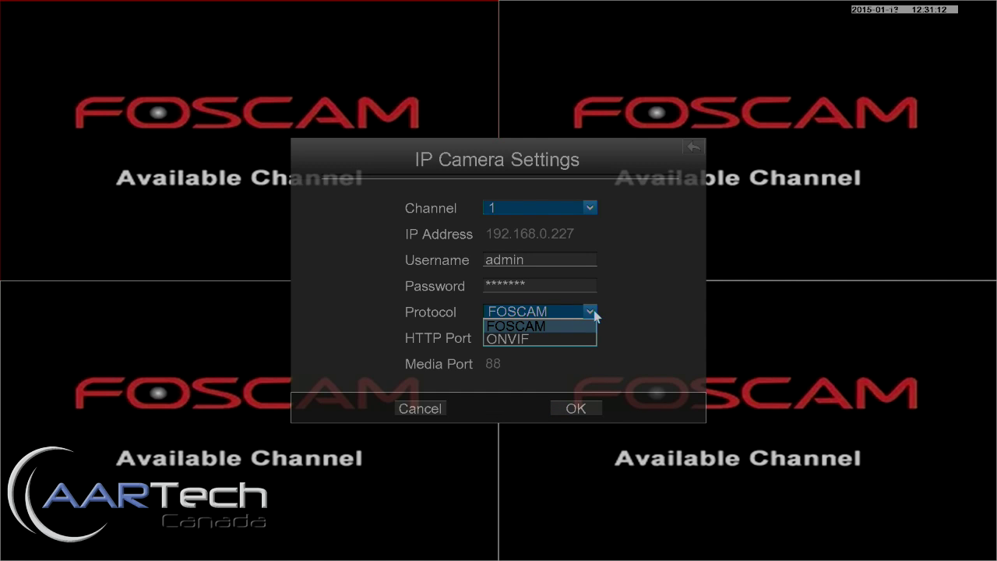
click(590, 325)
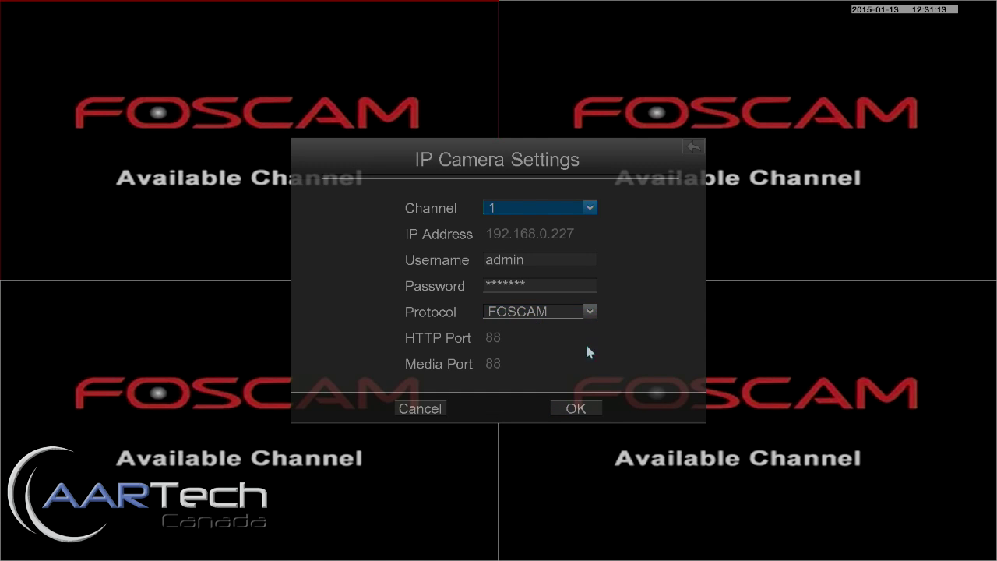
click(580, 408)
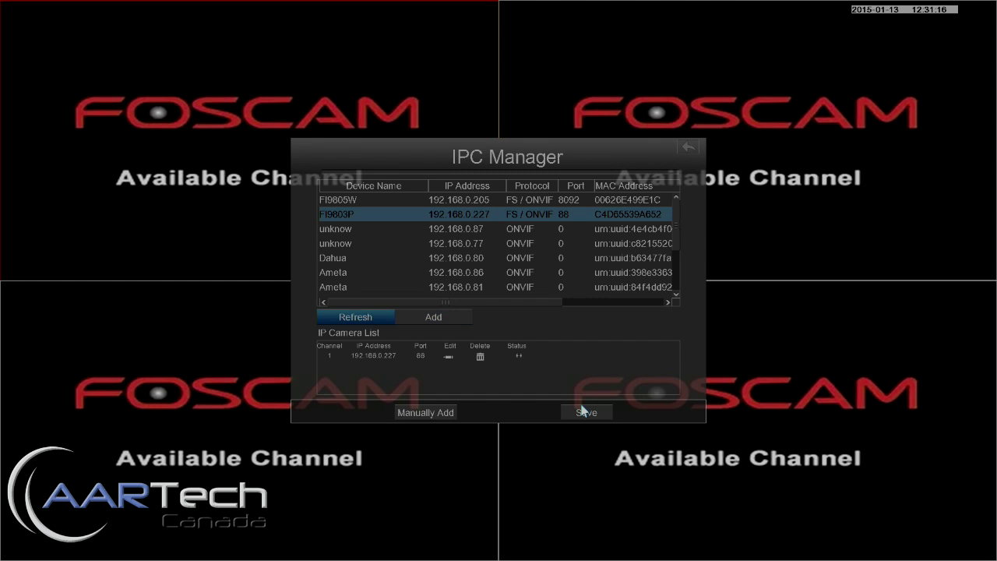
click(584, 414)
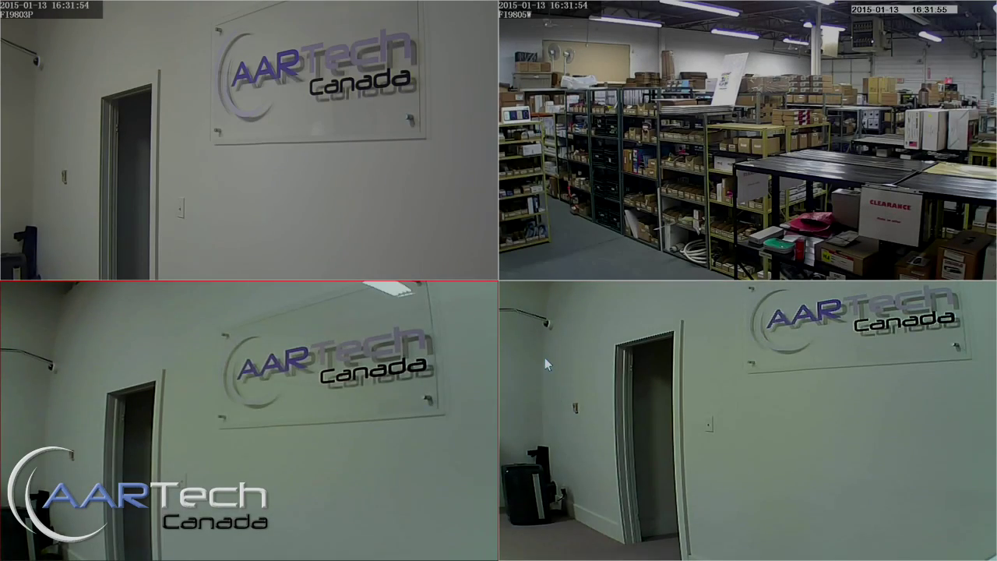
Schedule recording on Channel02 for all 24 hours from Monday to Sunday and save the schedule.
right_click(550, 360)
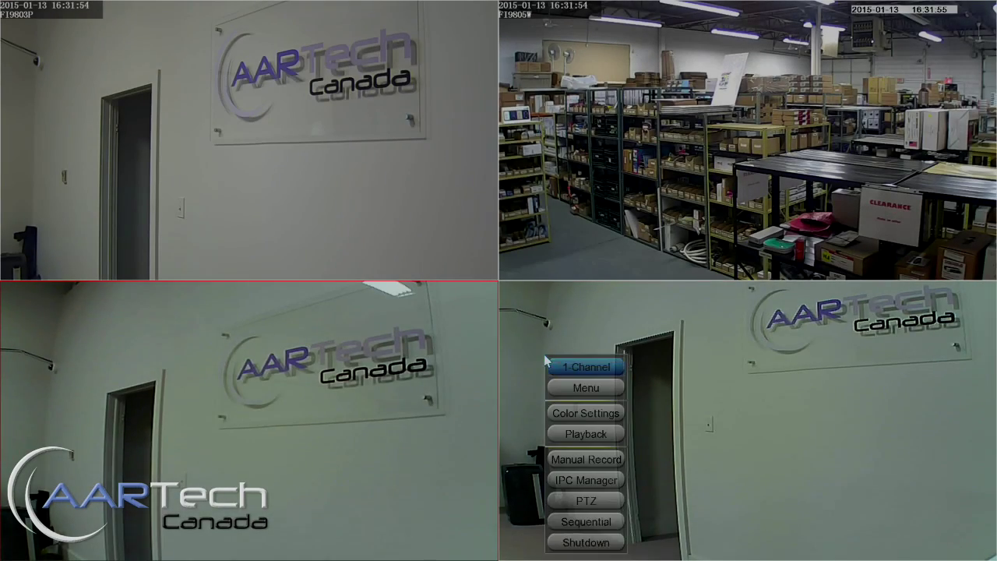
click(573, 388)
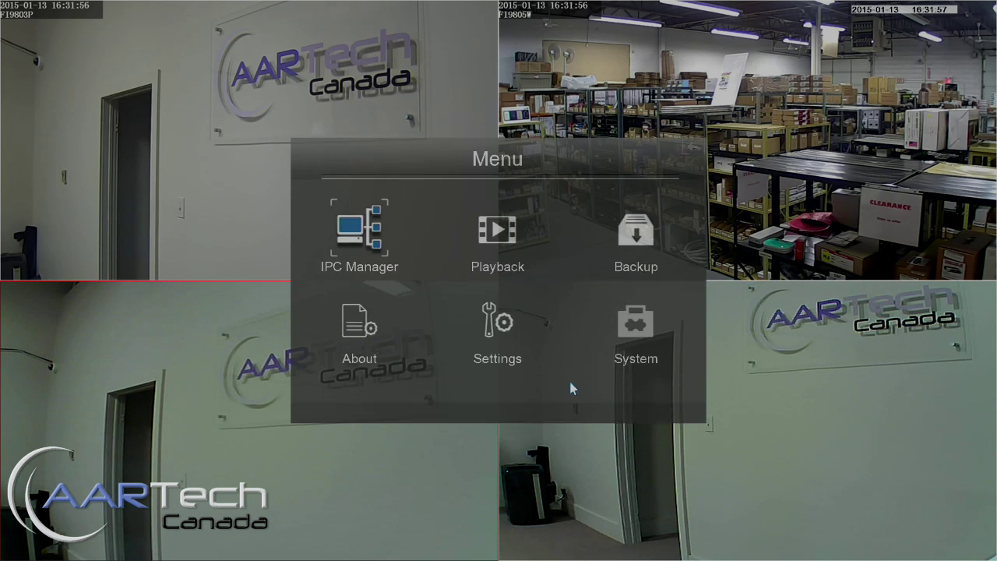
click(503, 326)
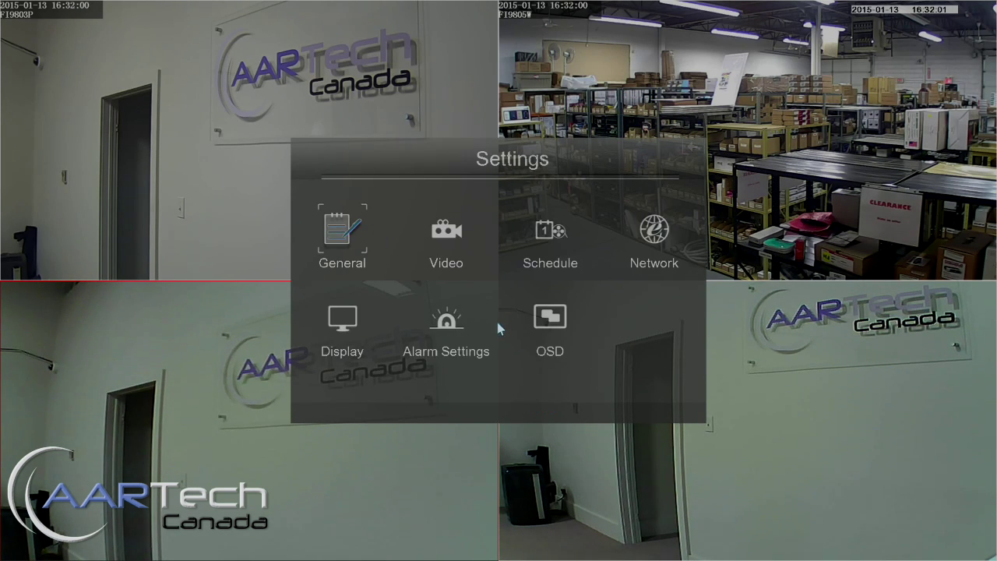
click(542, 239)
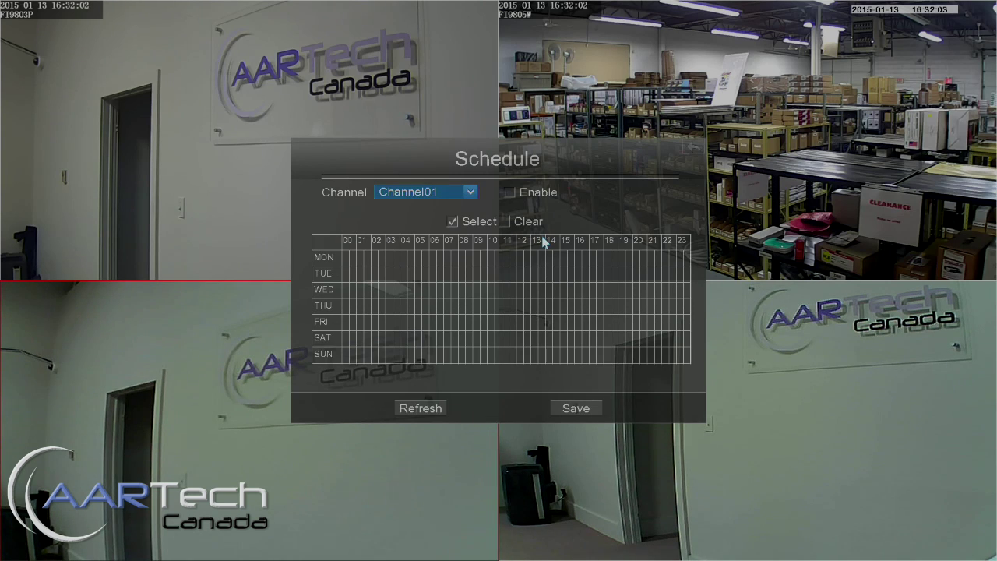
click(471, 192)
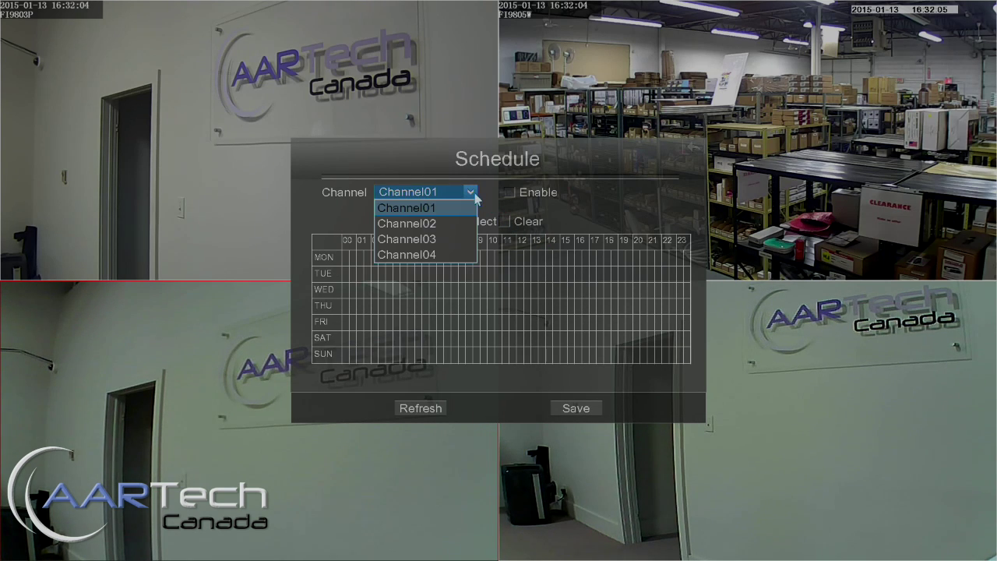
click(456, 224)
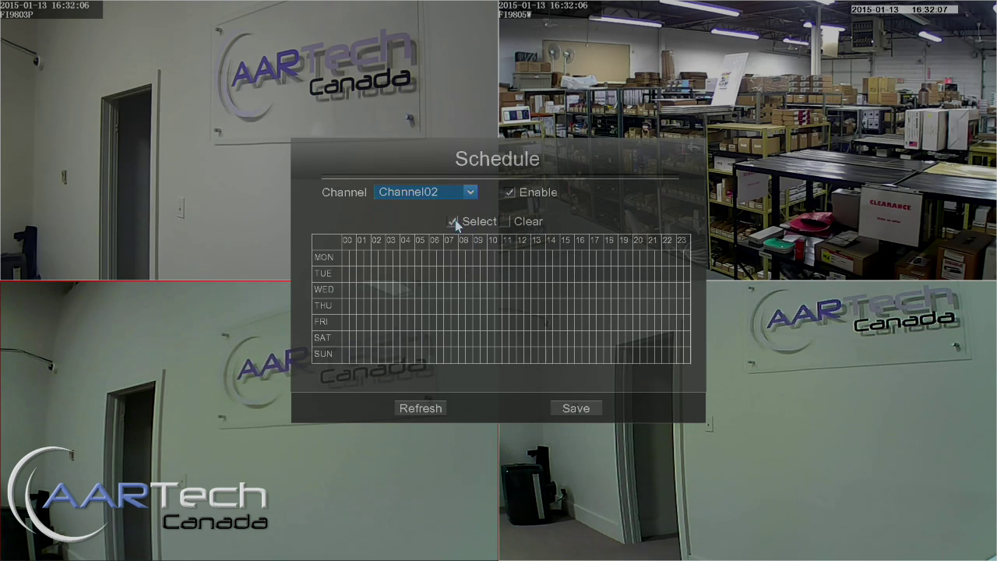
drag(349, 259, 690, 363)
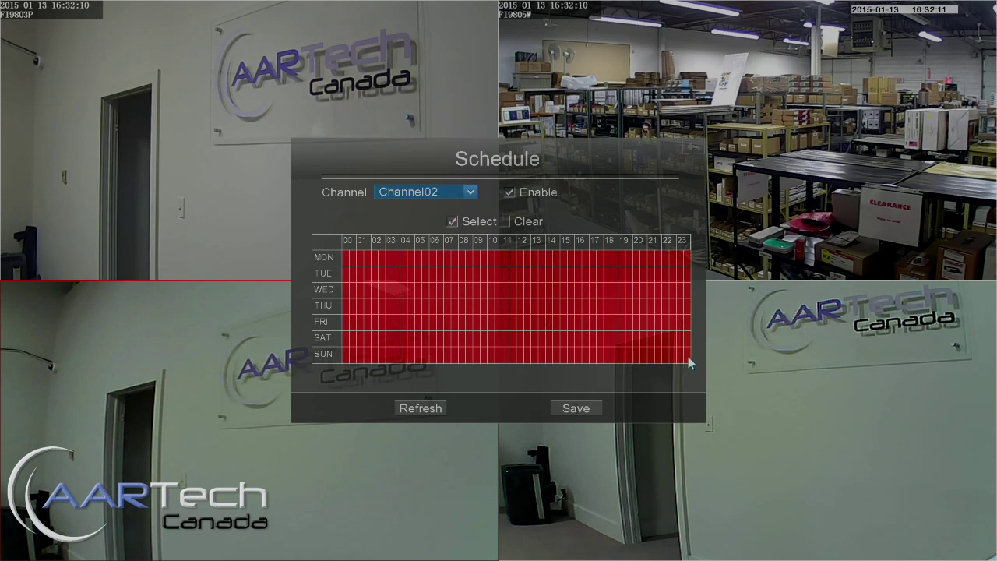
click(576, 408)
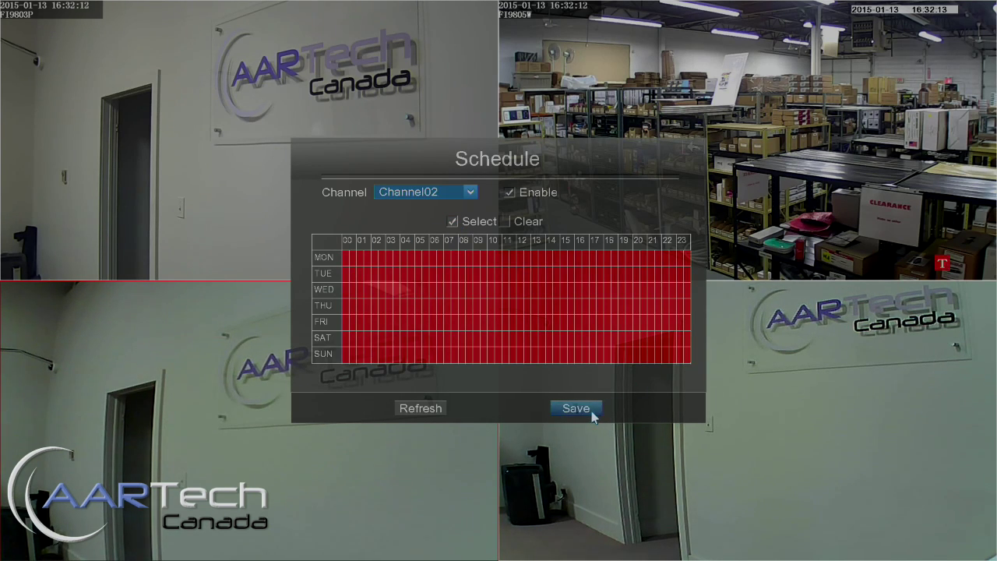
In the alarm settings, enable motion detection for Channel01 and turn on the Record action.
right_click(688, 148)
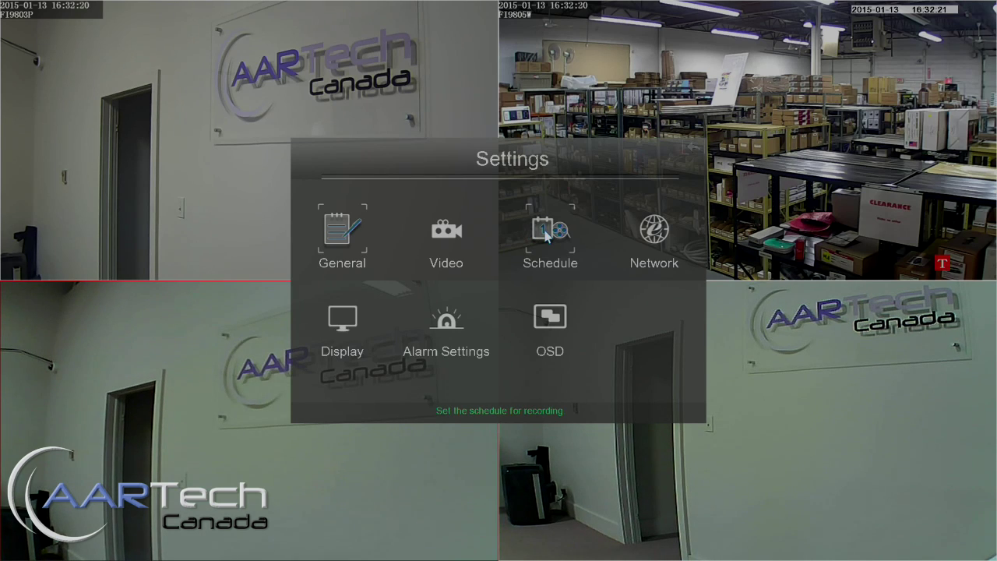
click(444, 331)
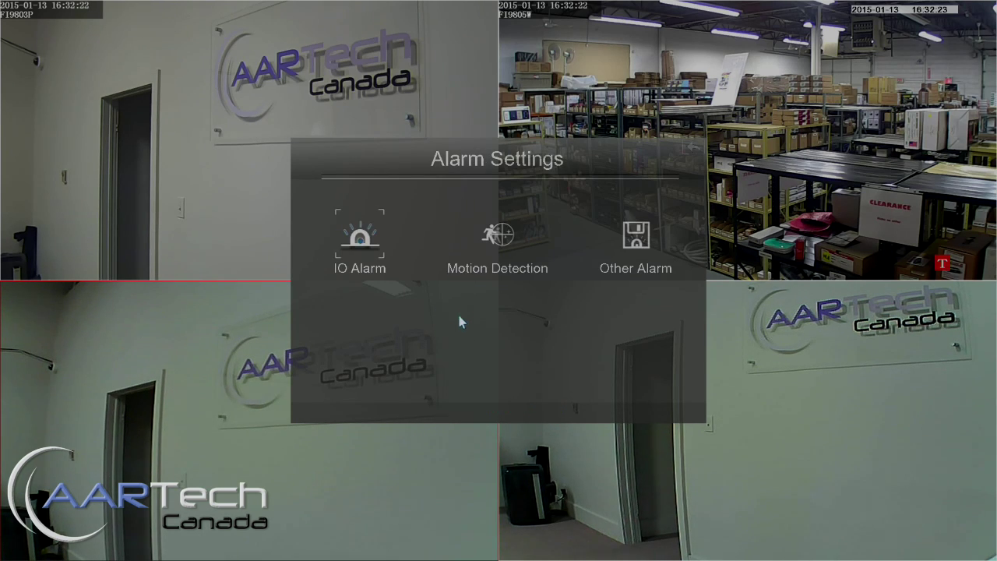
click(499, 238)
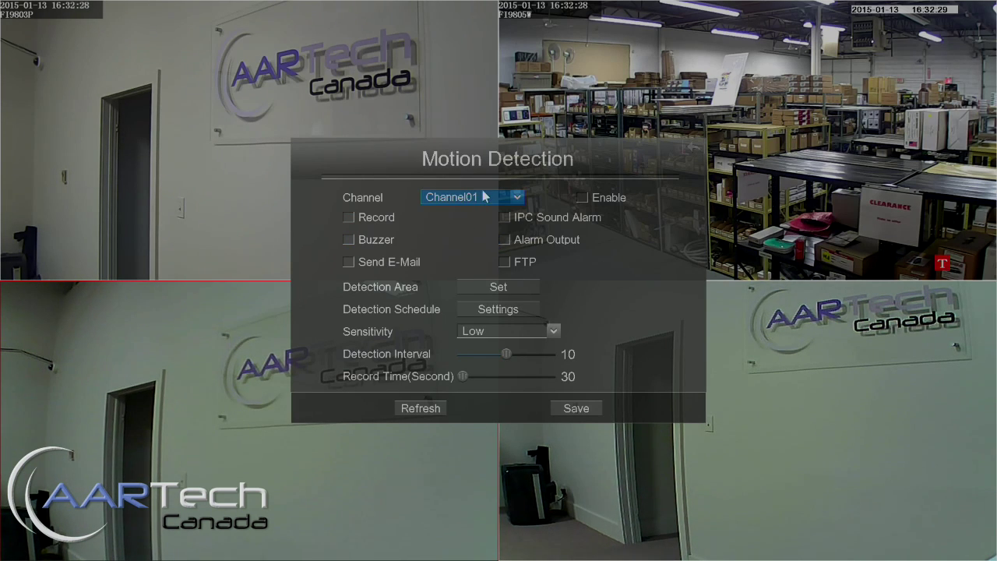
click(583, 198)
click(349, 219)
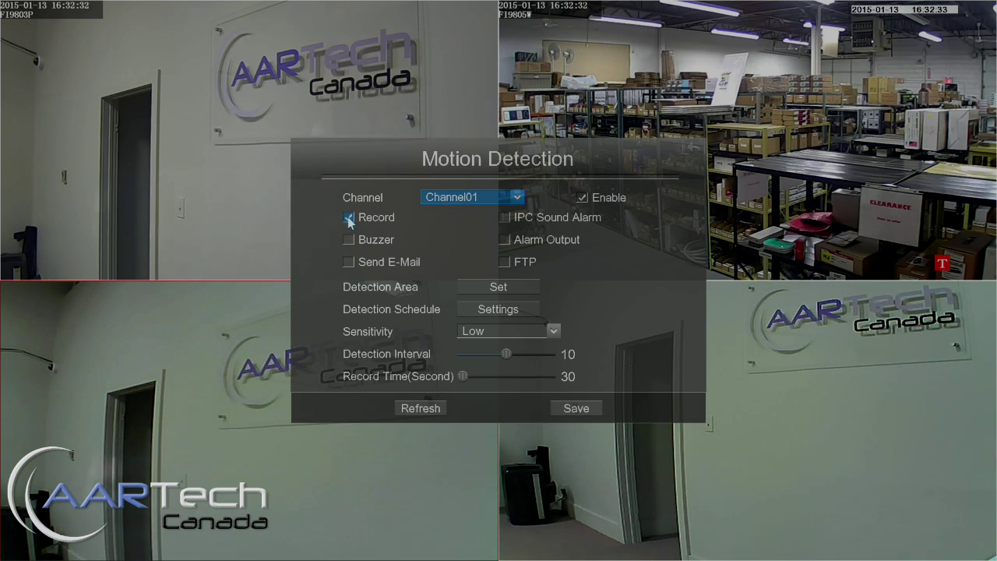
Try limiting the Channel01 motion detection area to the doorway, and reselect the whole image as the detection area.
click(492, 289)
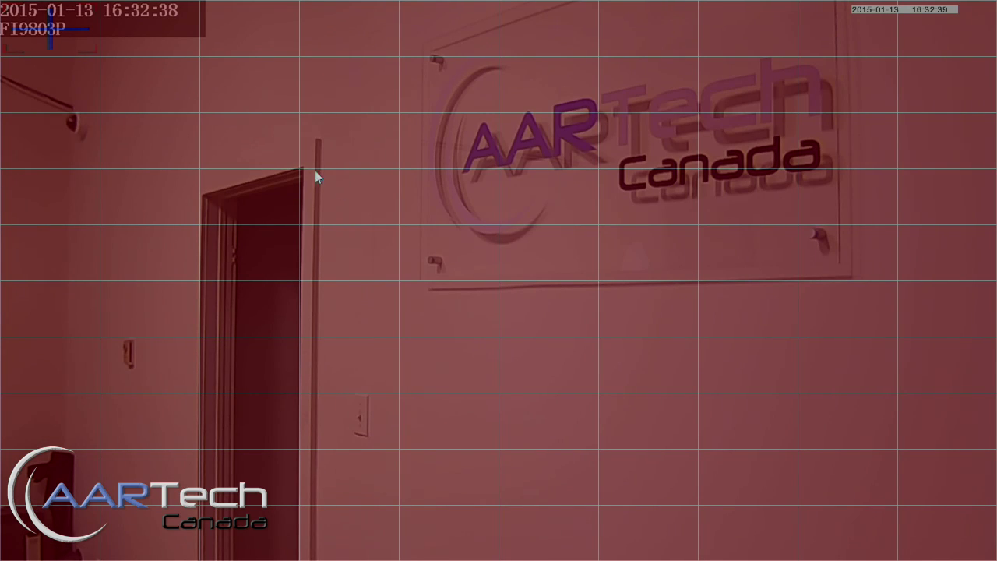
drag(74, 34, 935, 540)
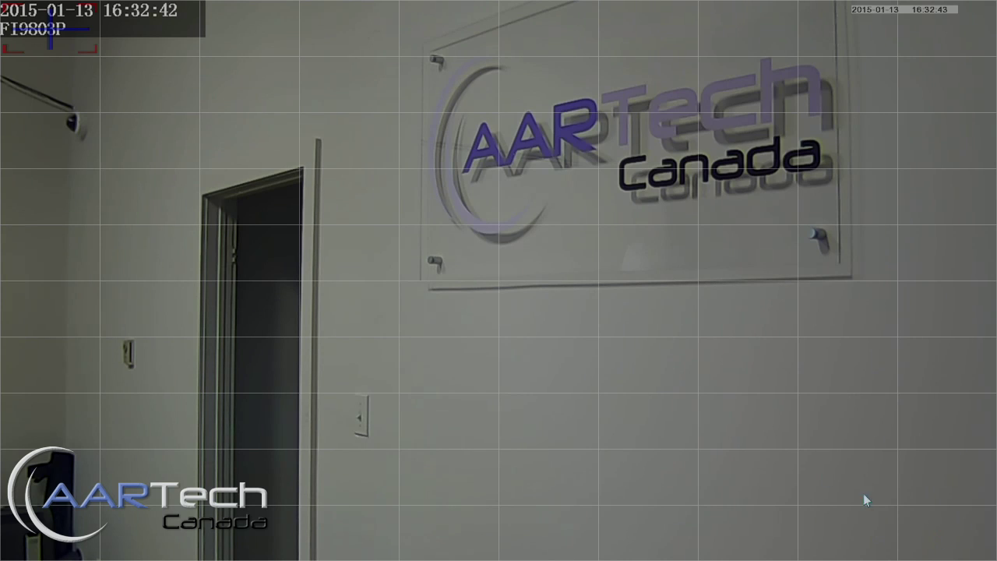
drag(241, 196, 341, 554)
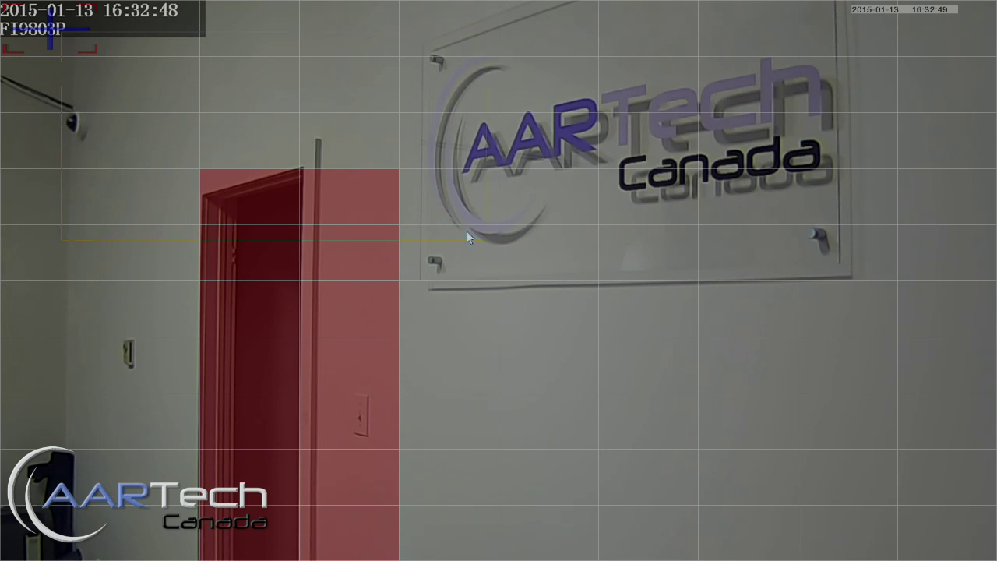
click(938, 549)
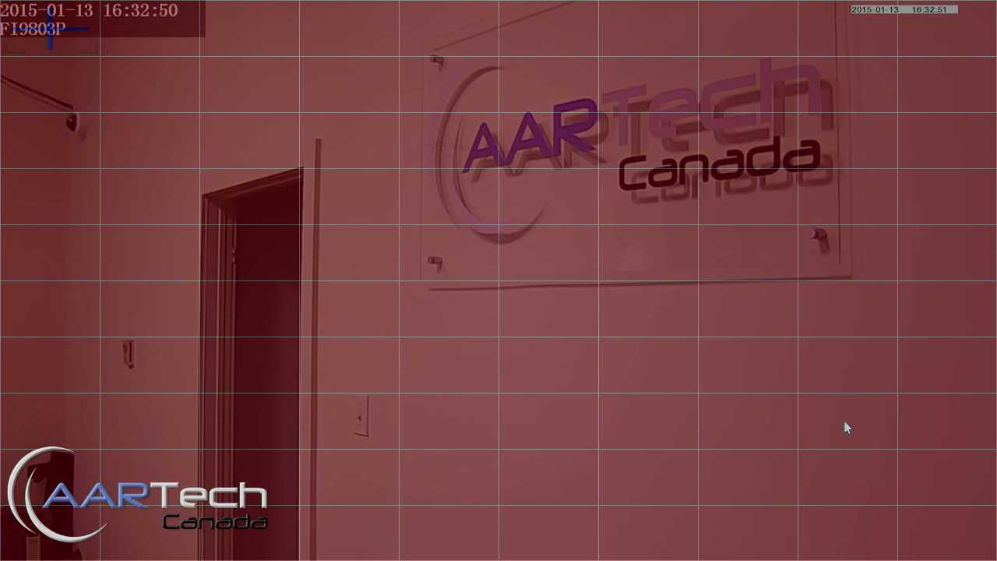
right_click(645, 304)
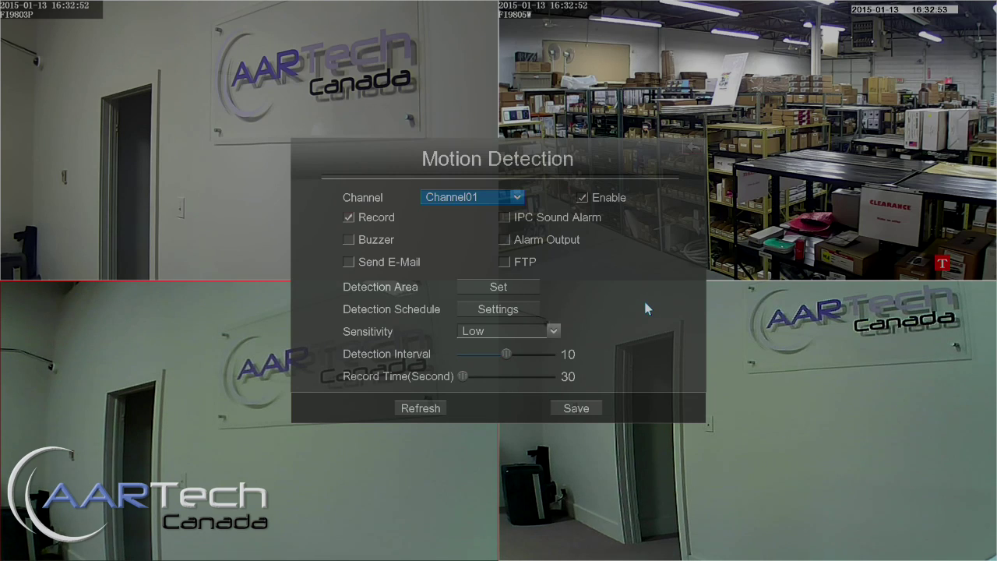
Keep the Channel01 detection schedule on all 24 hours from Monday to Sunday and the record time at 30 seconds, and save the motion detection settings.
click(505, 310)
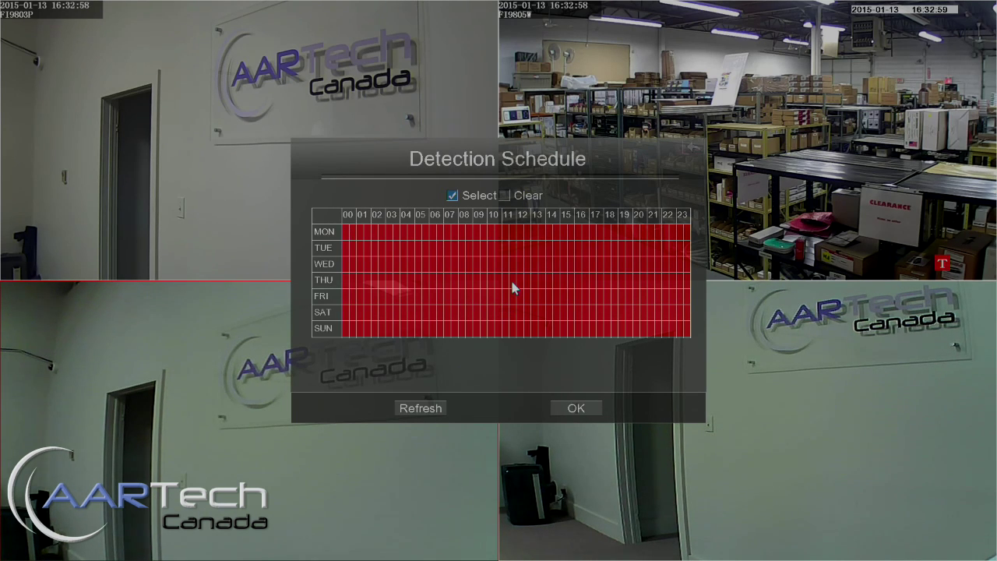
click(586, 403)
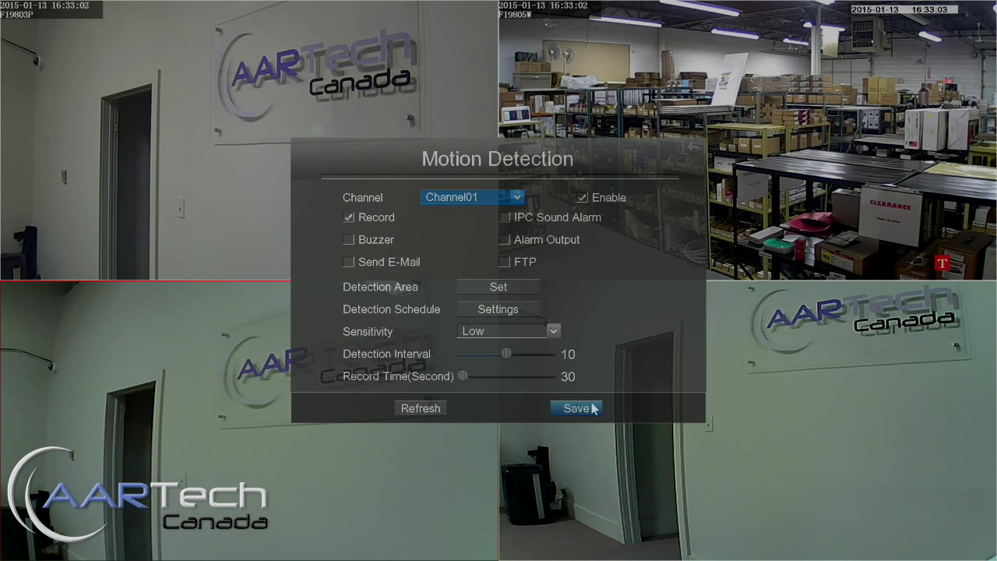
mouse_move(463, 377)
mouse_down()
mouse_move(561, 381)
mouse_move(461, 378)
mouse_up()
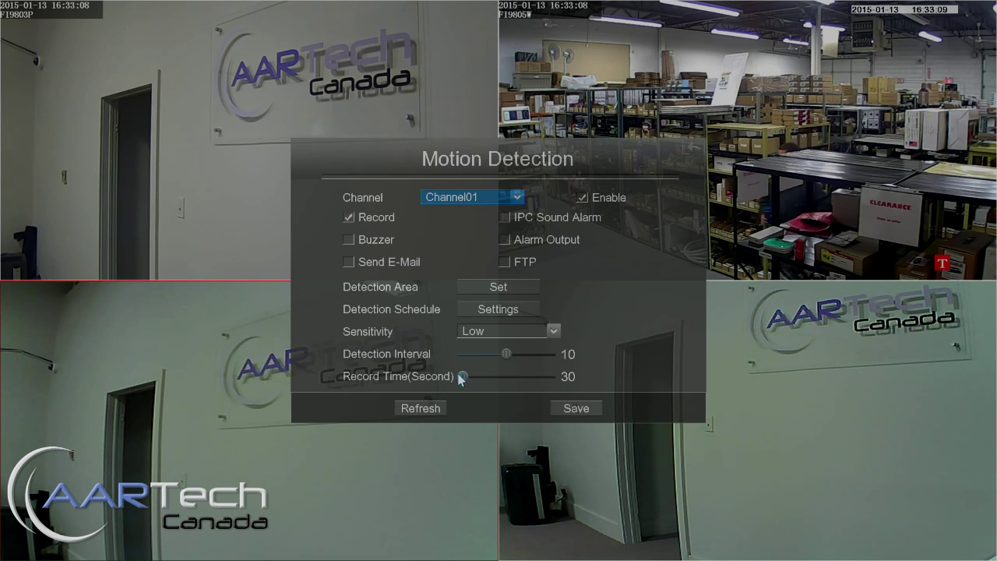
click(574, 408)
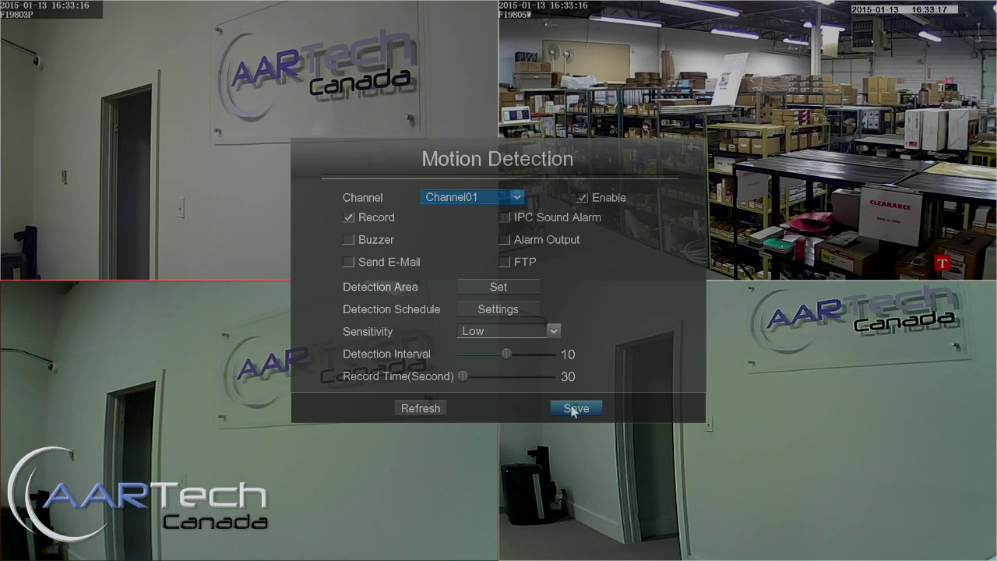
Leave the motion detection and settings menus and return to the live four-camera view.
click(689, 147)
click(687, 144)
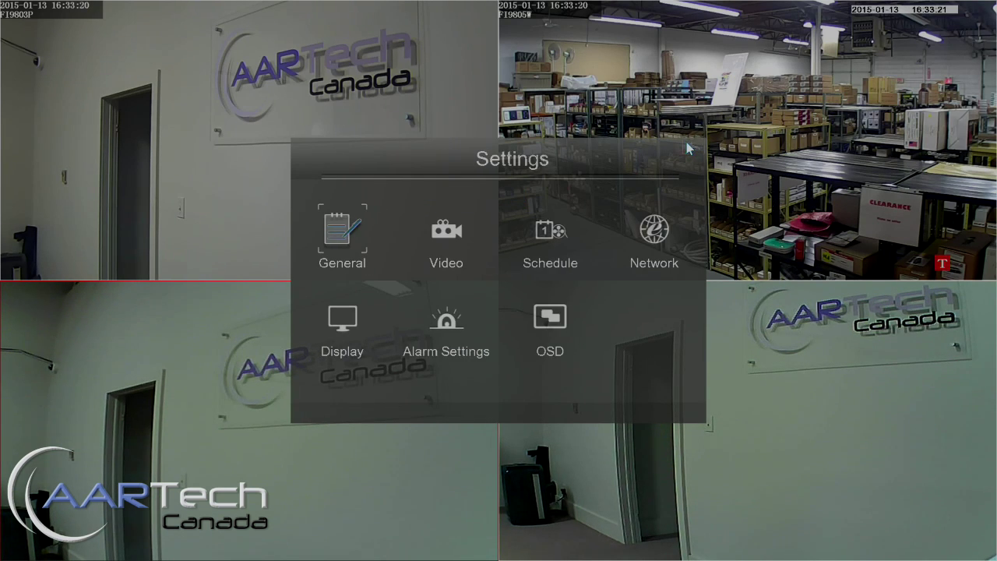
click(687, 143)
click(694, 148)
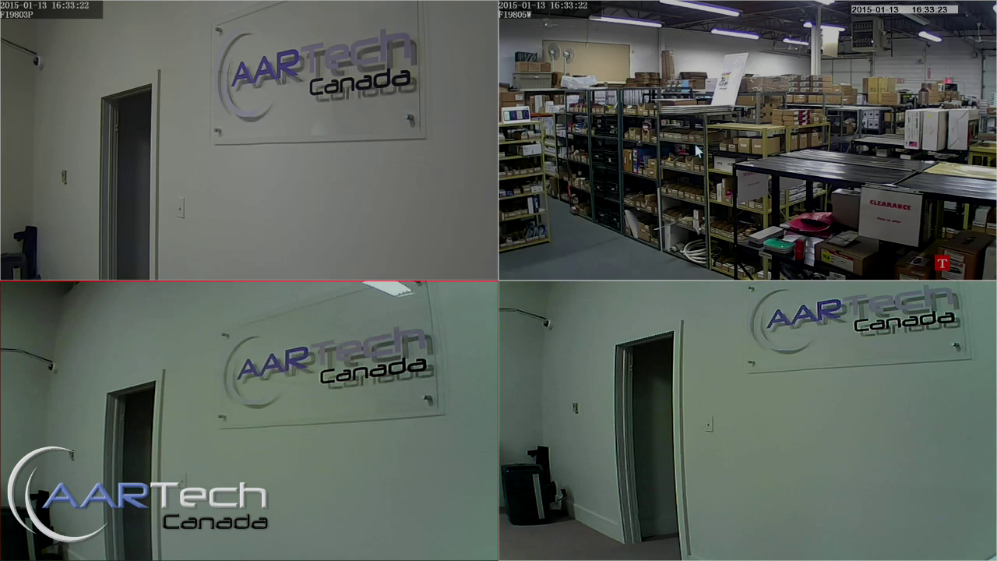